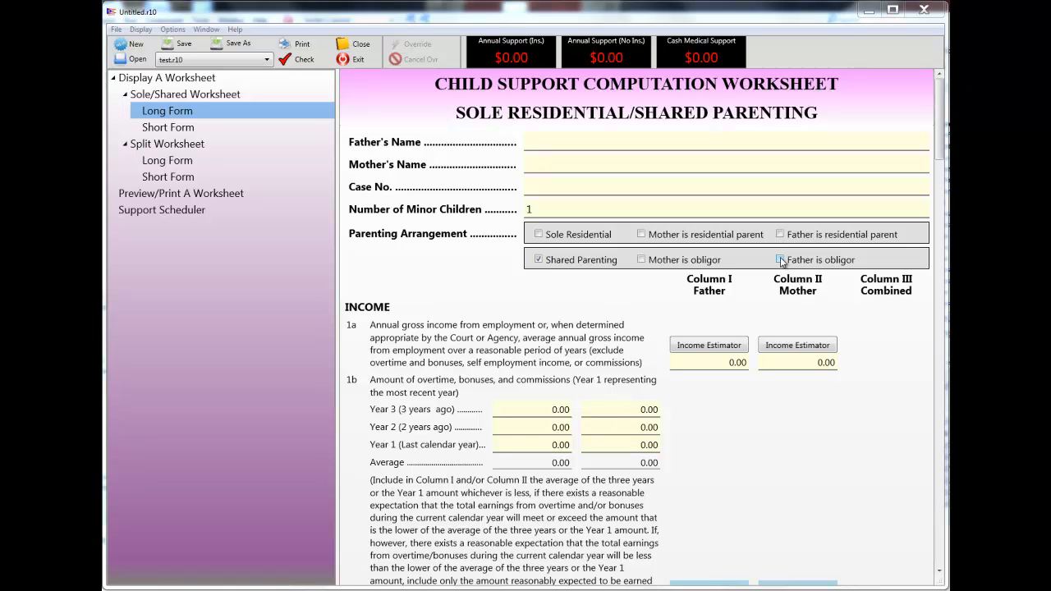
- Mark the father as obligor and enter line 1a annual gross incomes of 45,000 for the father and 35,000 for the mother
{"action": "left_click", "coordinate": [780, 259]}
{"action": "left_click", "coordinate": [741, 362]}
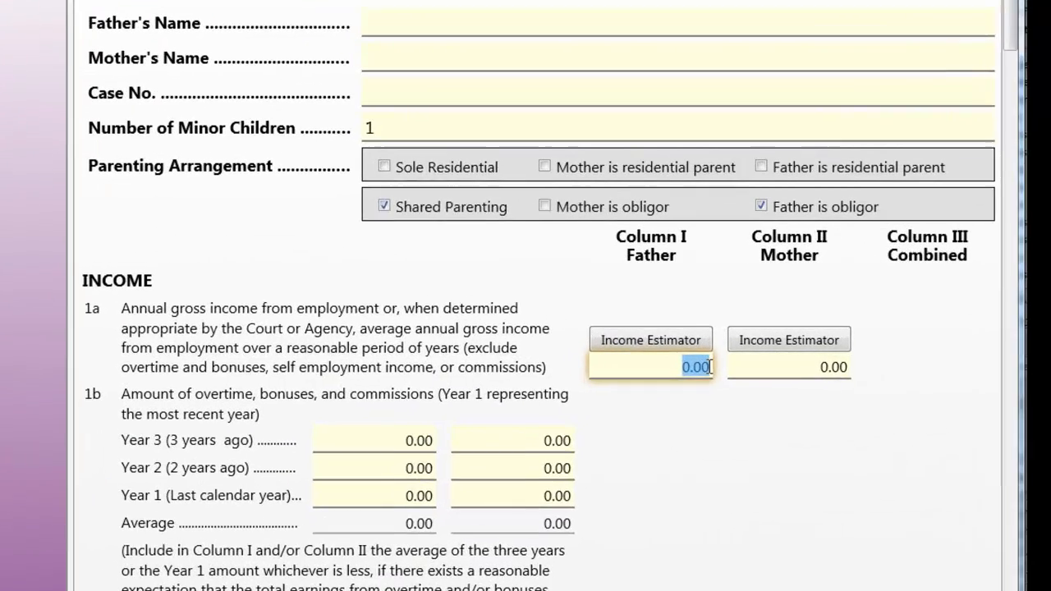
{"action": "type", "text": "45,0000"}
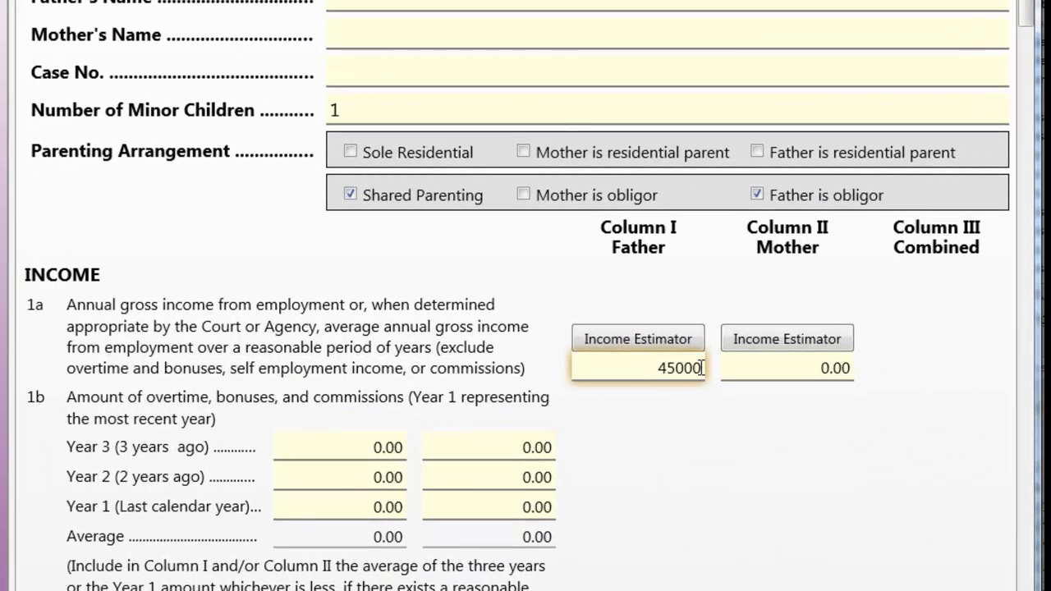
{"action": "key", "text": "Tab"}
{"action": "key", "text": "Tab"}
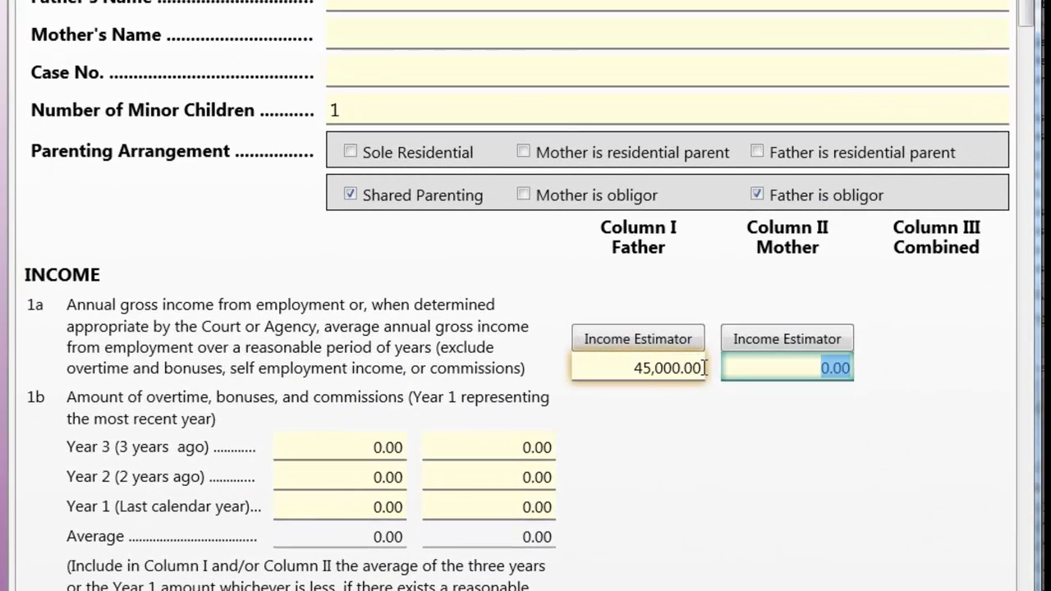
{"action": "type", "text": "35000"}
{"action": "key", "text": "Tab"}
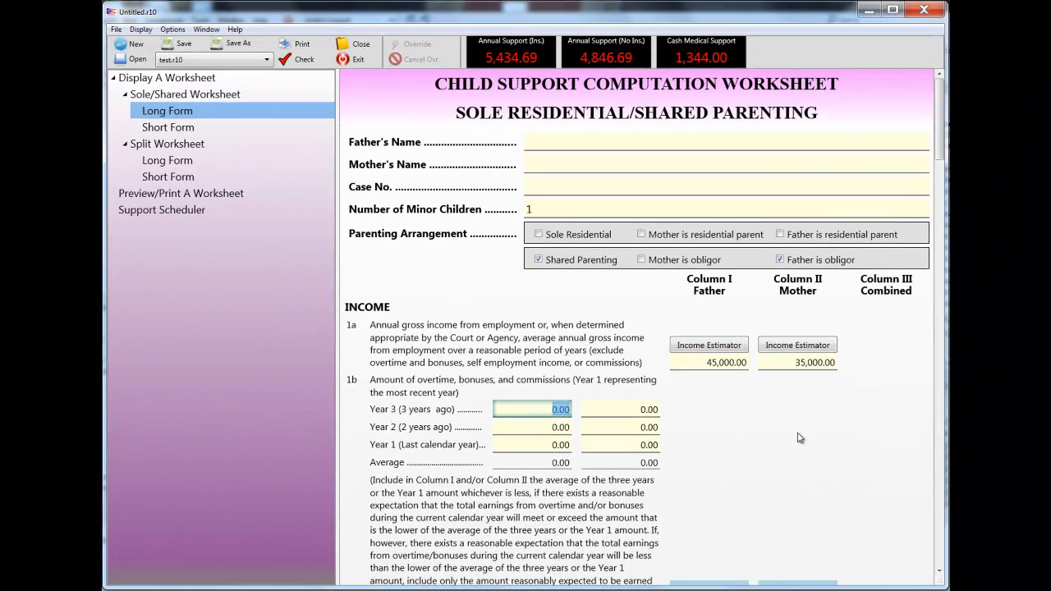
- Review the long form worksheet from the income lines through the adjustments, obligations and final decree figures to the signature fields
{"action": "scroll", "coordinate": [800, 438], "scroll_direction": "down", "scroll_amount": 10}
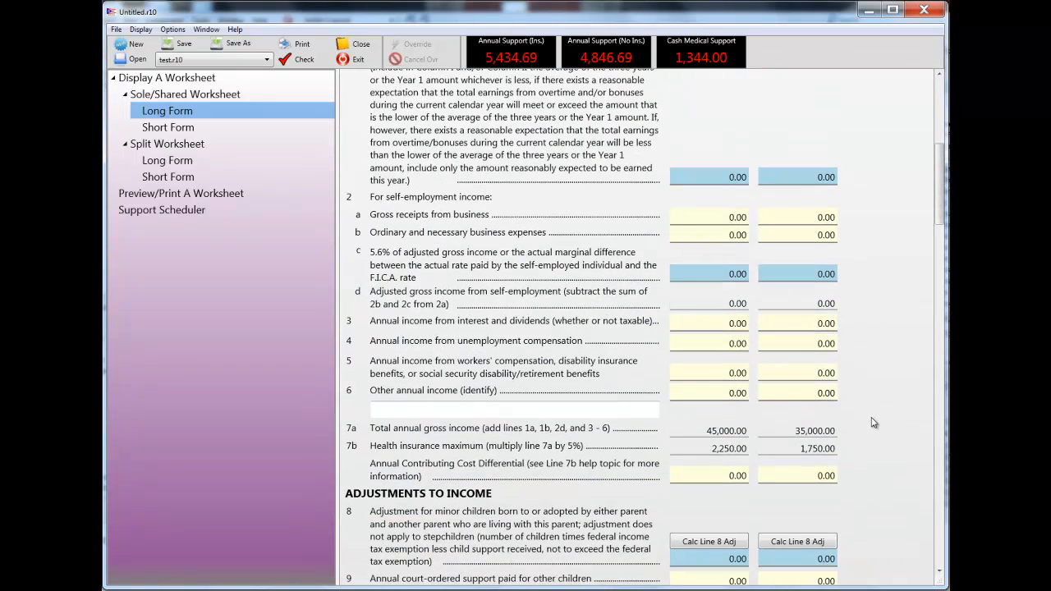
{"action": "scroll", "coordinate": [876, 434], "scroll_direction": "down", "scroll_amount": 8}
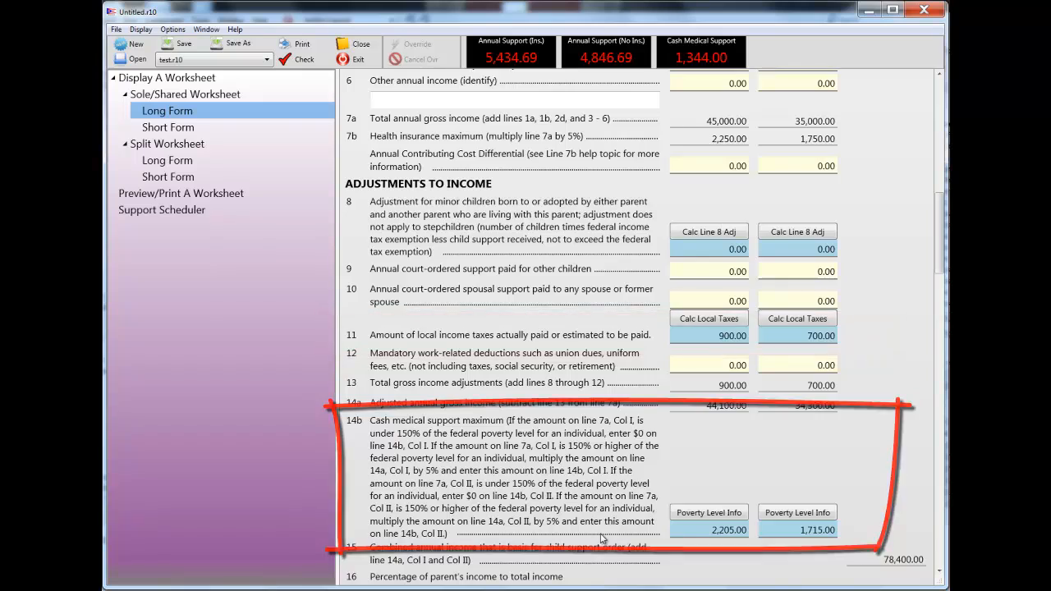
{"action": "scroll", "coordinate": [602, 537], "scroll_direction": "down", "scroll_amount": 4}
{"action": "scroll", "coordinate": [602, 537], "scroll_direction": "down", "scroll_amount": 13}
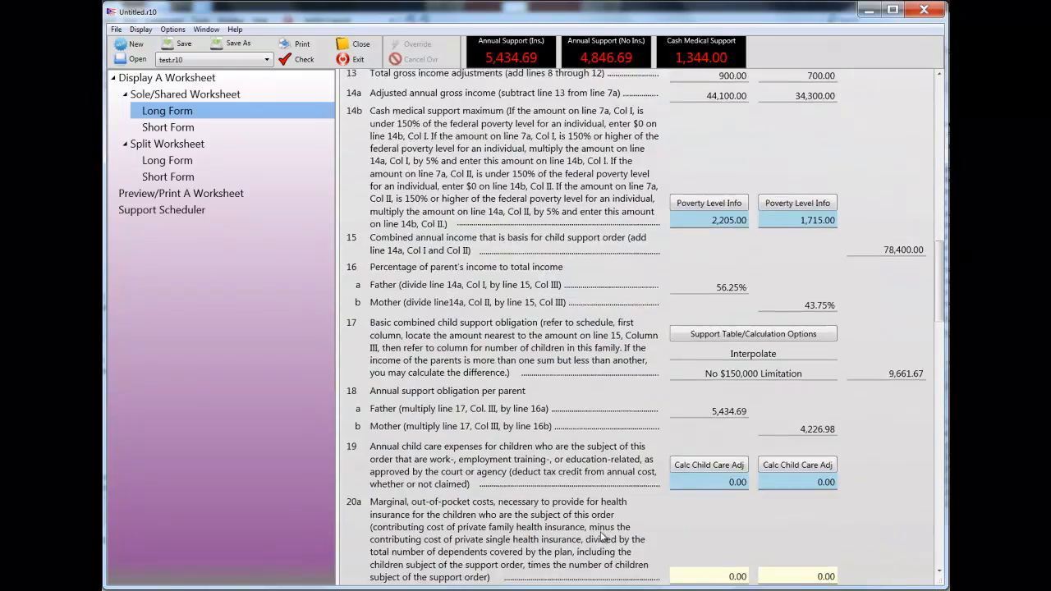
{"action": "scroll", "coordinate": [602, 536], "scroll_direction": "down", "scroll_amount": 13}
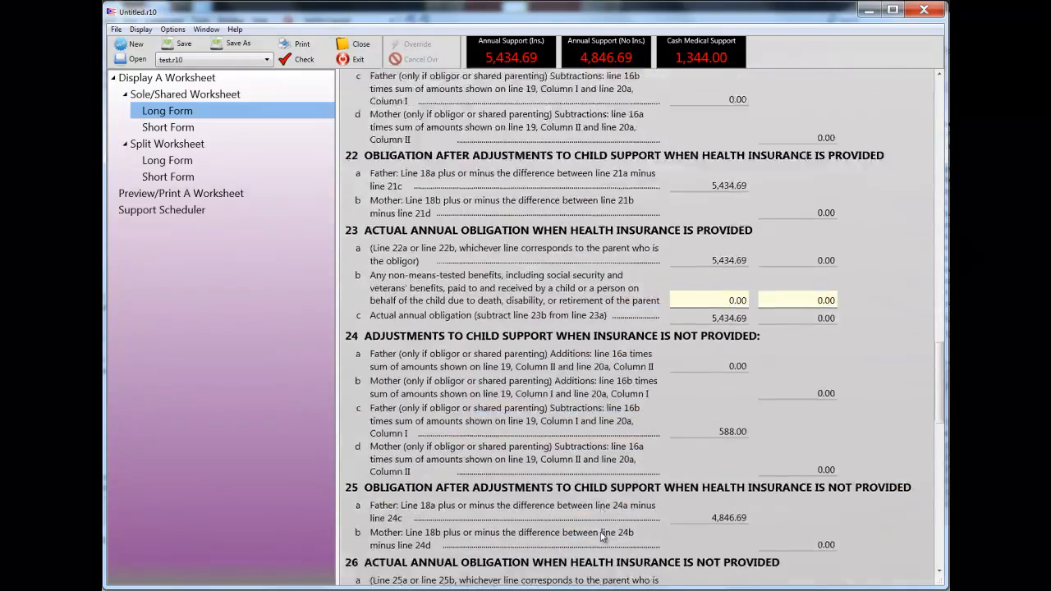
{"action": "scroll", "coordinate": [602, 536], "scroll_direction": "down", "scroll_amount": 15}
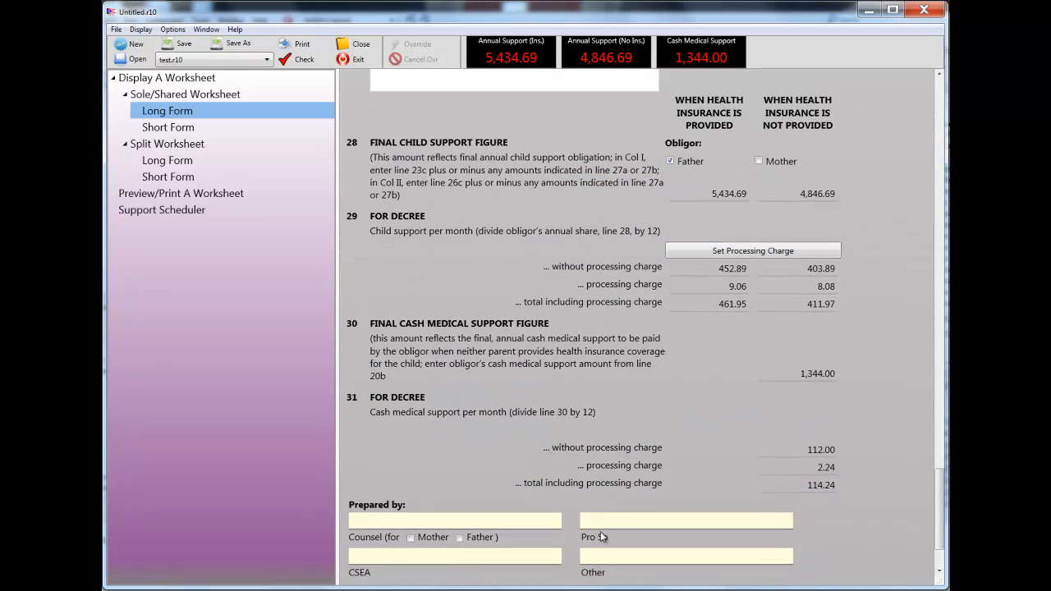
{"action": "scroll", "coordinate": [601, 537], "scroll_direction": "down", "scroll_amount": 3}
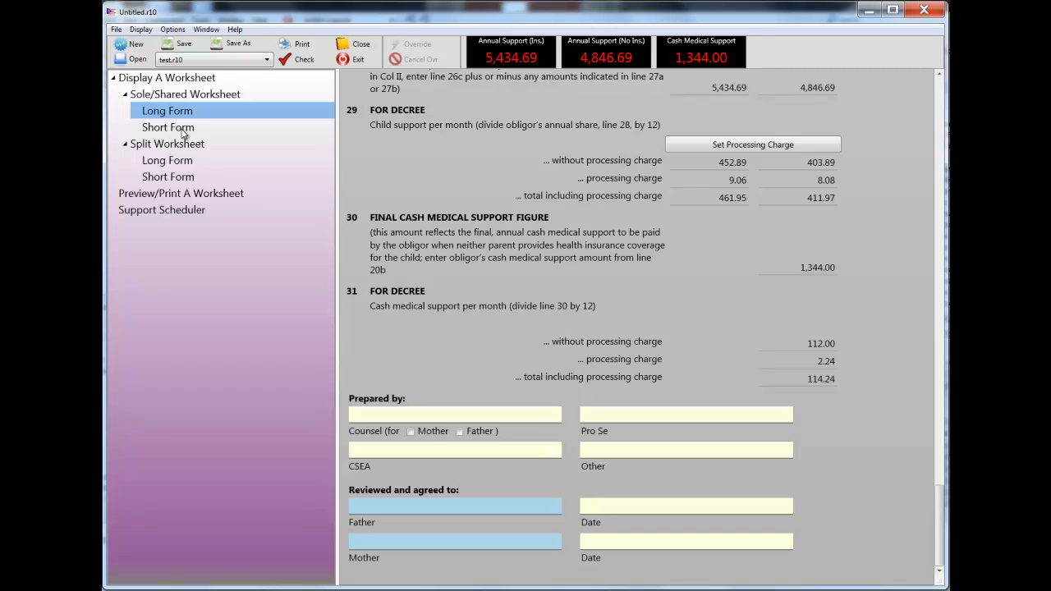
- Display the short form of the Sole/Shared worksheet and look through its income, obligation and insurance lines
{"action": "left_click", "coordinate": [181, 128]}
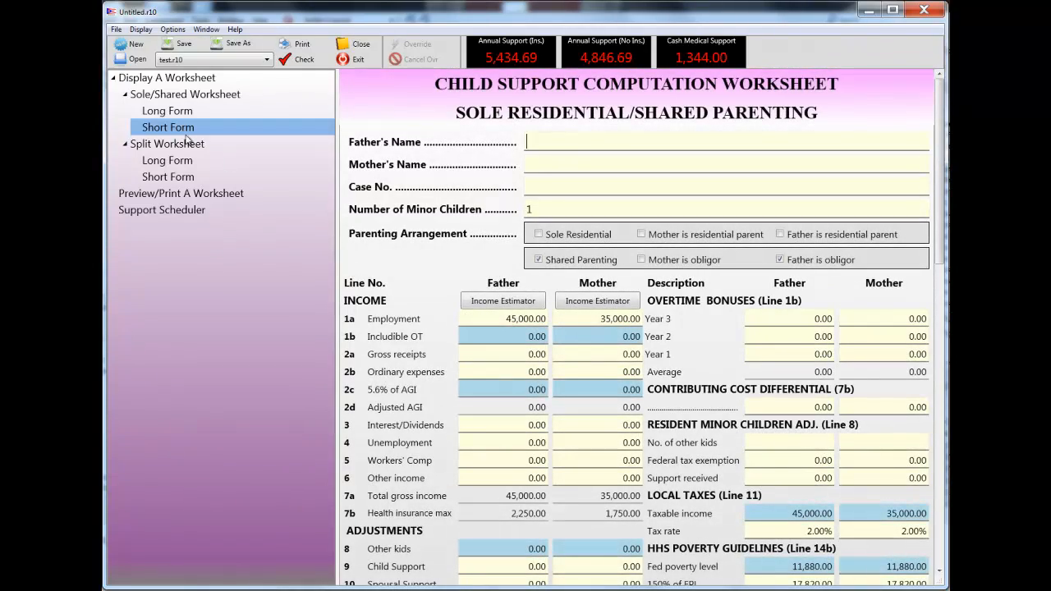
{"action": "scroll", "coordinate": [484, 194], "scroll_direction": "down", "scroll_amount": 8}
{"action": "scroll", "coordinate": [483, 194], "scroll_direction": "down", "scroll_amount": 13}
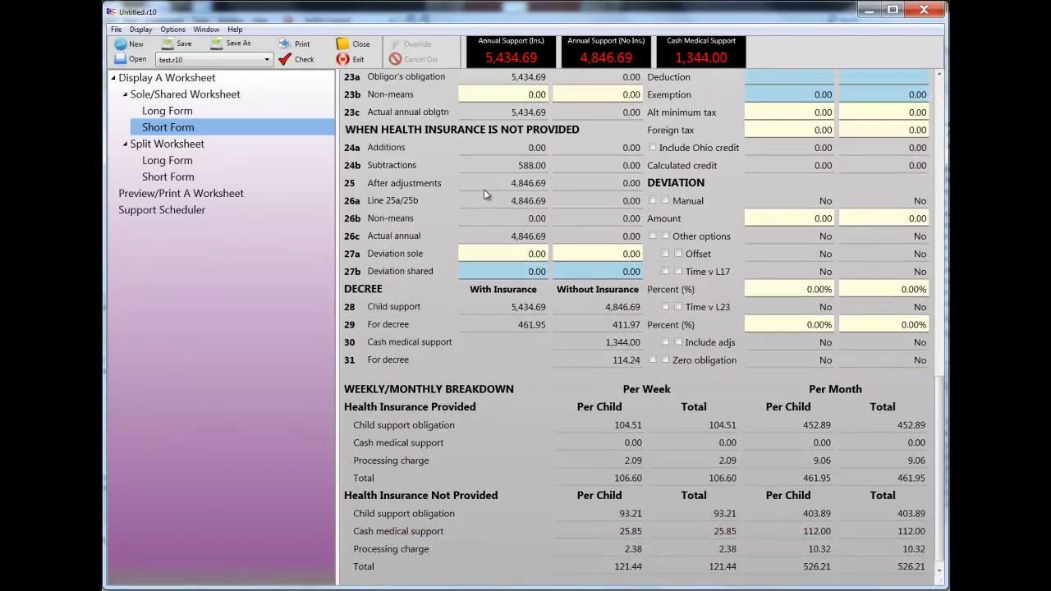
- Return to the Sole/Shared long form and view the data source of the father's line 1b overtime average, closing the message after reading
{"action": "left_click", "coordinate": [181, 113]}
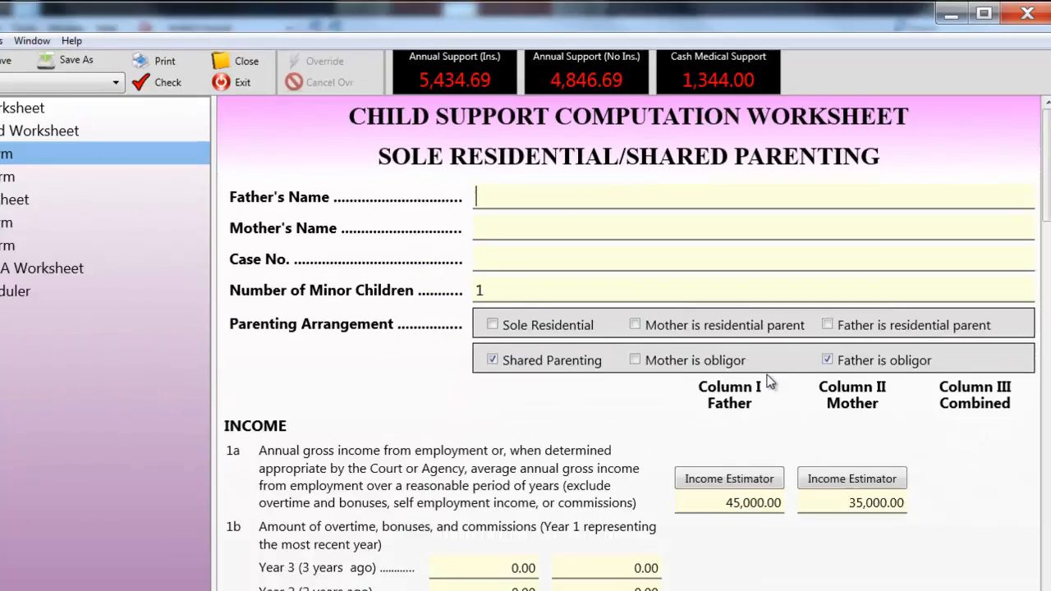
{"action": "scroll", "coordinate": [713, 369], "scroll_direction": "down", "scroll_amount": 5}
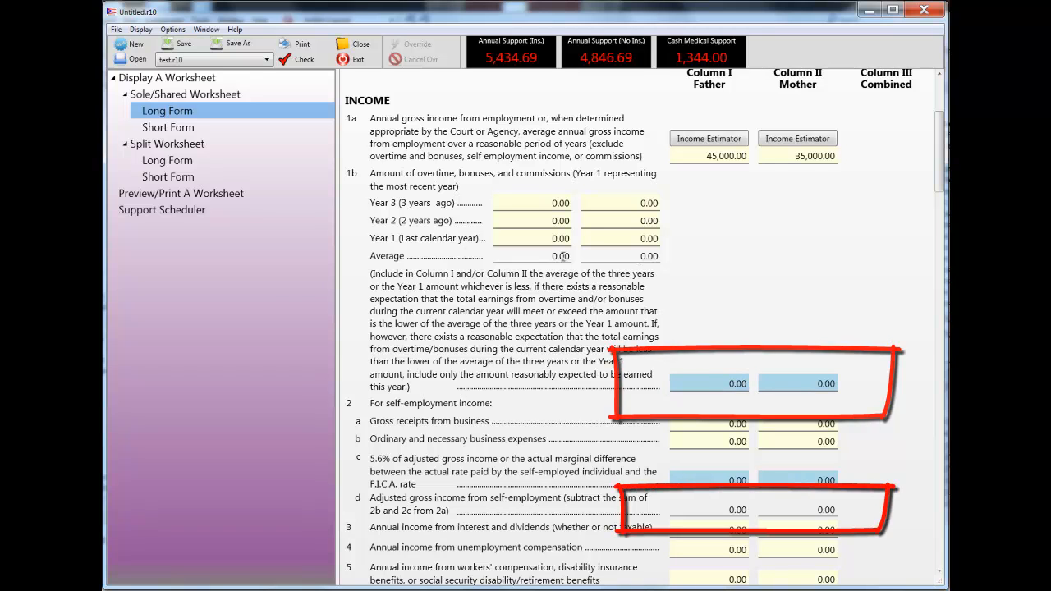
{"action": "right_click", "coordinate": [563, 258]}
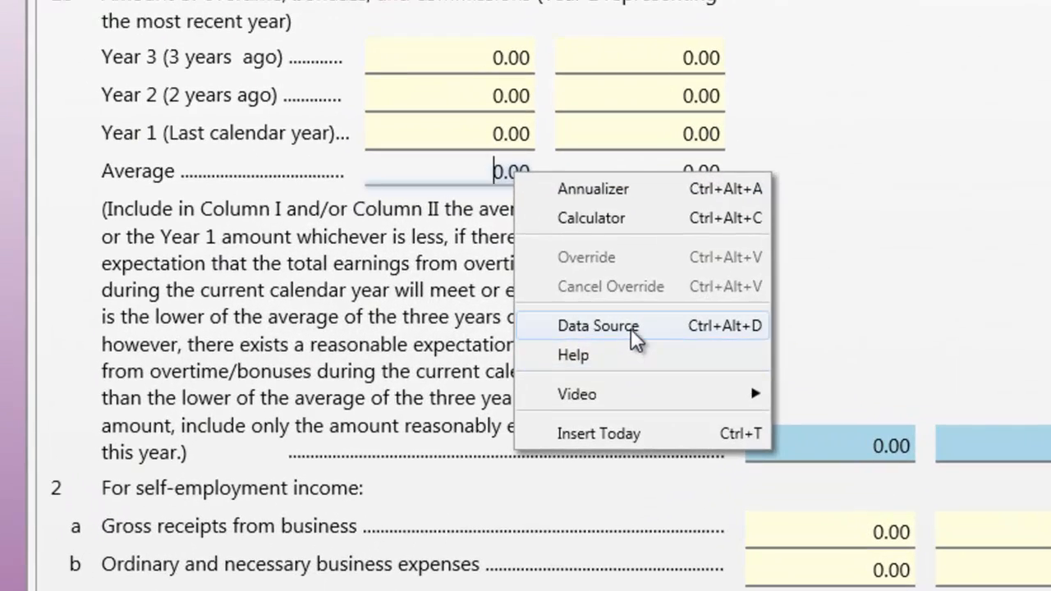
{"action": "left_click", "coordinate": [633, 333]}
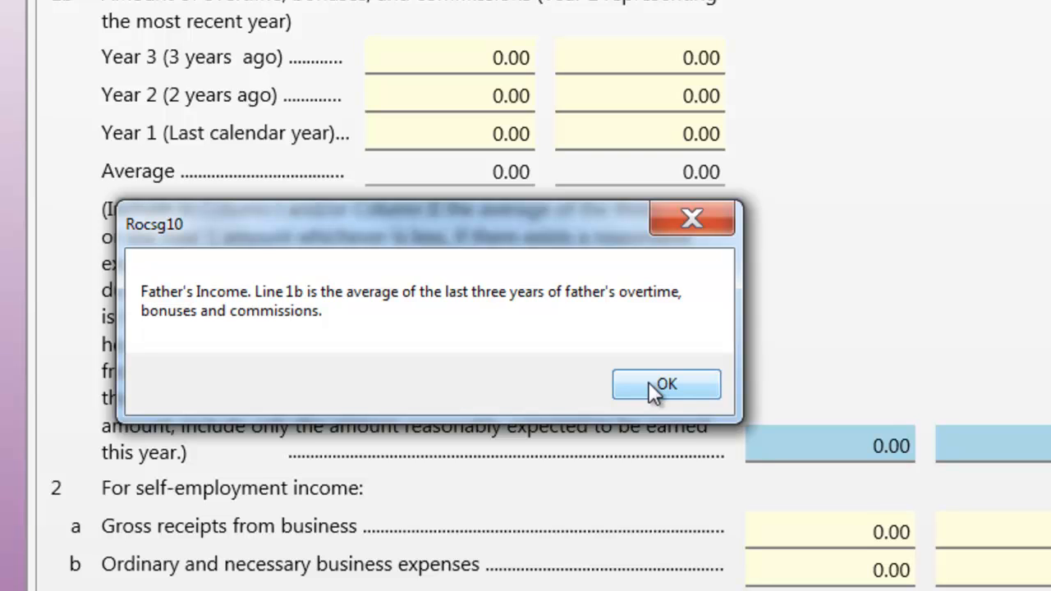
{"action": "left_click", "coordinate": [649, 384]}
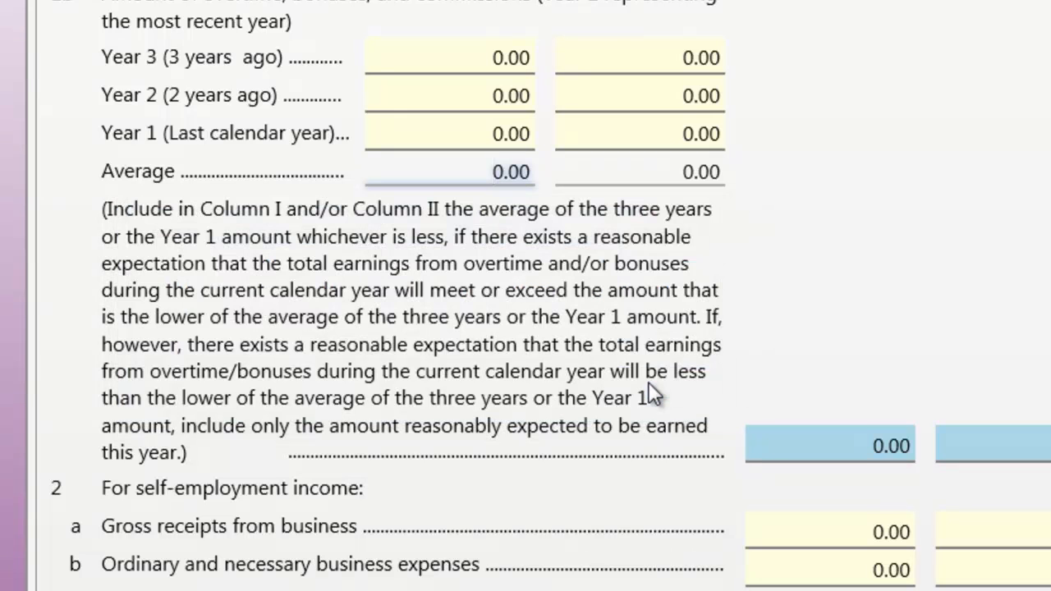
- Consult the help topic for the father's line 1b average and close the help window
{"action": "left_click", "coordinate": [503, 172]}
{"action": "right_click", "coordinate": [503, 172]}
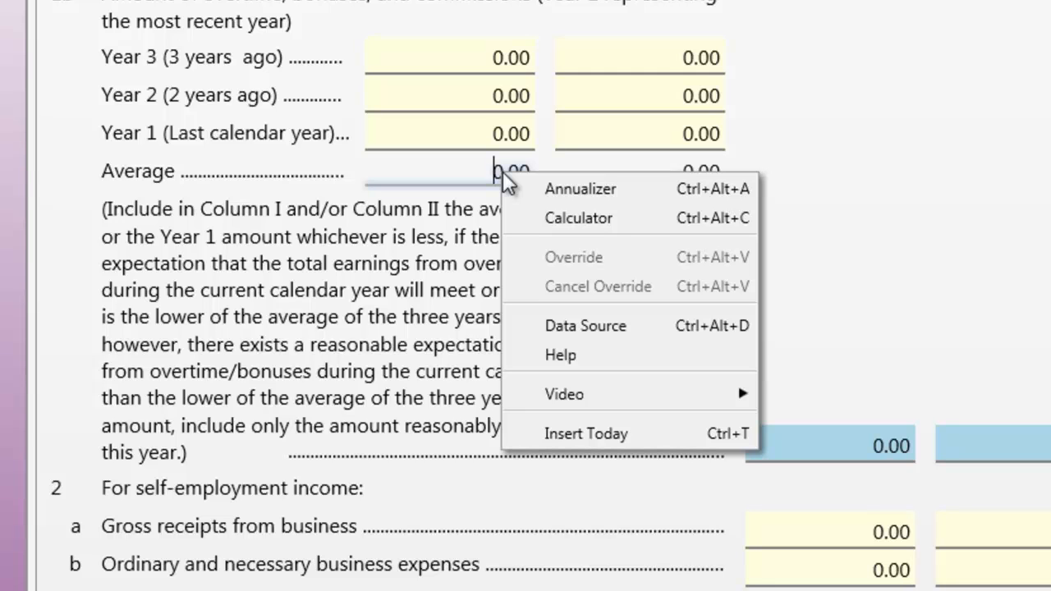
{"action": "left_click", "coordinate": [562, 355]}
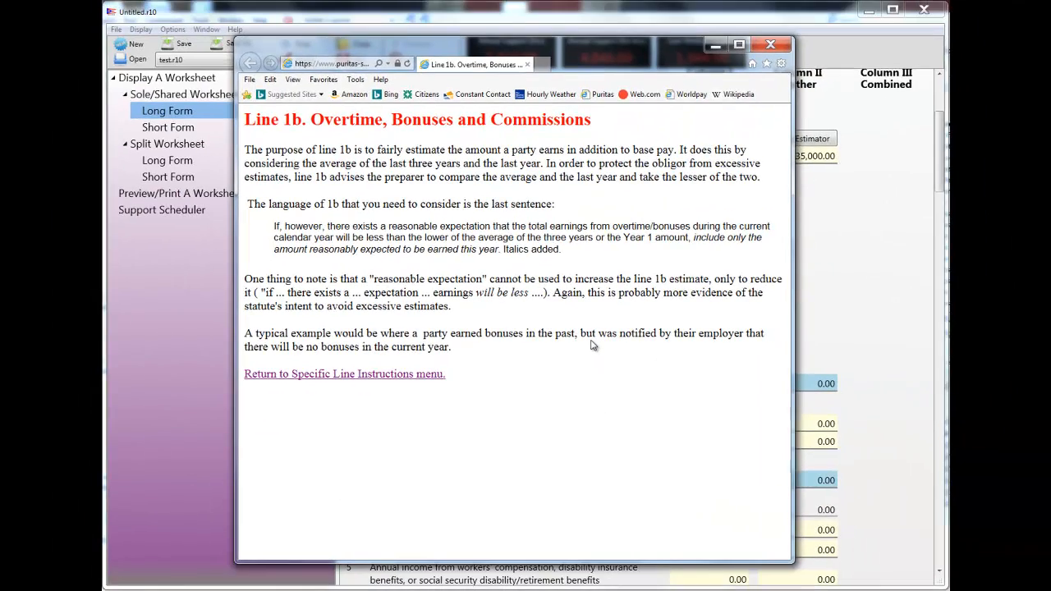
{"action": "left_click", "coordinate": [770, 45]}
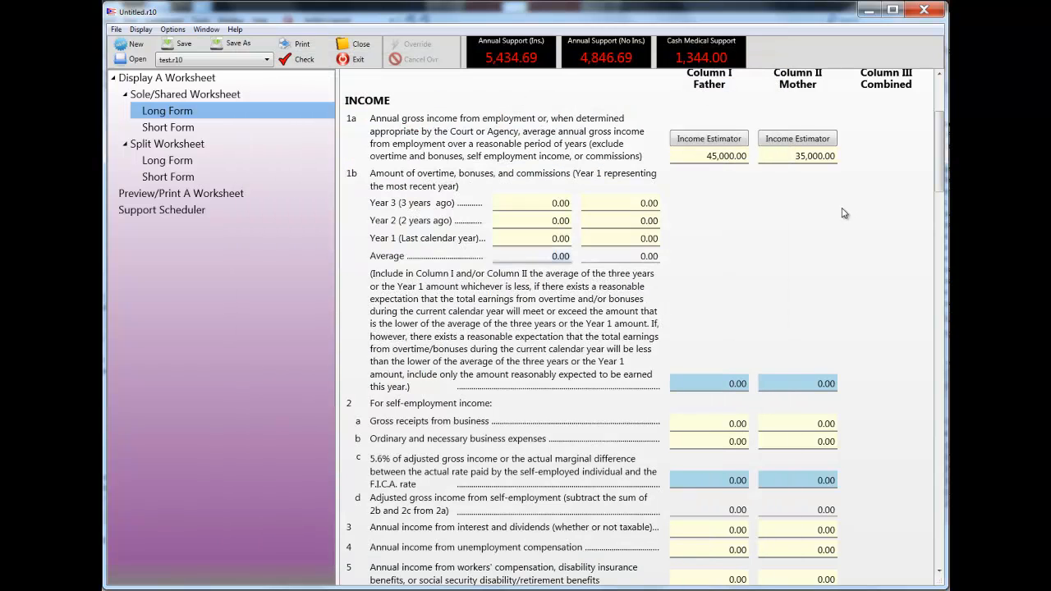
- Examine the long form's lines down to the line 27 deviation entries and return to the beginning of the worksheet
{"action": "scroll", "coordinate": [843, 206], "scroll_direction": "down", "scroll_amount": 2}
{"action": "scroll", "coordinate": [844, 205], "scroll_direction": "down", "scroll_amount": 5}
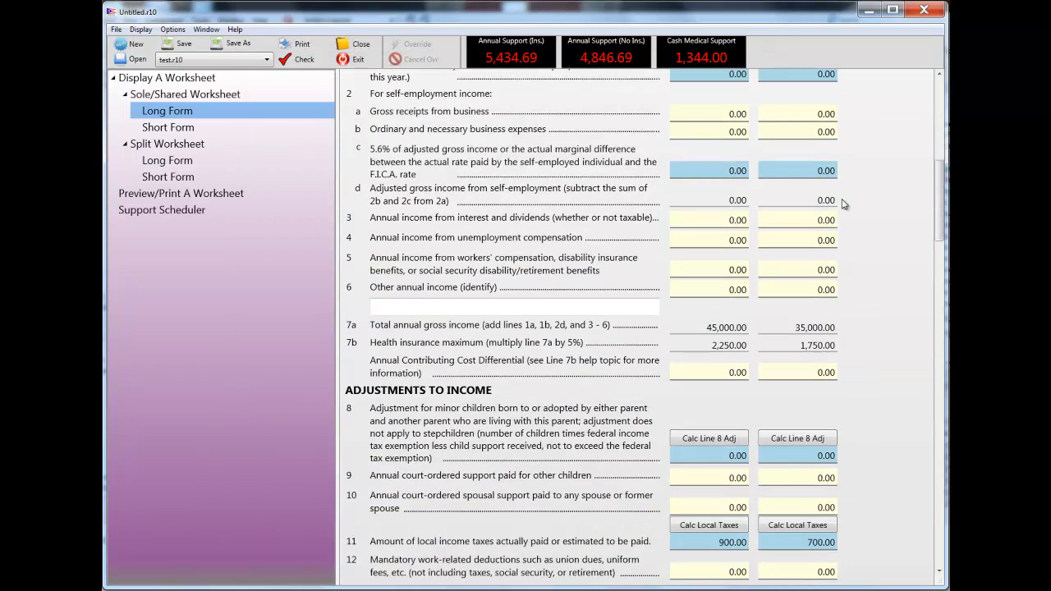
{"action": "scroll", "coordinate": [844, 202], "scroll_direction": "down", "scroll_amount": 1}
{"action": "scroll", "coordinate": [844, 188], "scroll_direction": "down", "scroll_amount": 6}
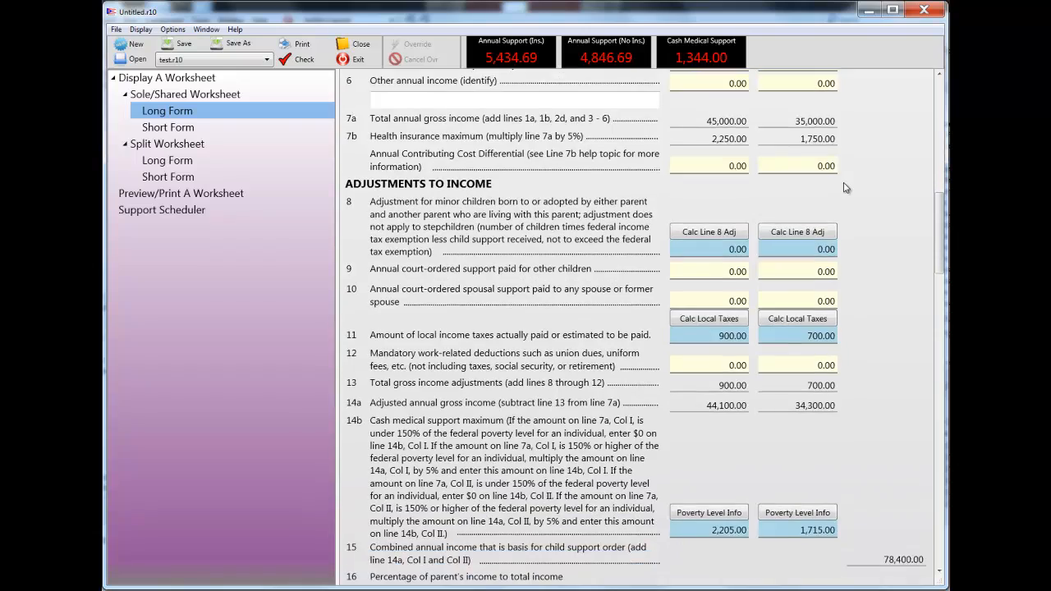
{"action": "scroll", "coordinate": [844, 188], "scroll_direction": "down", "scroll_amount": 8}
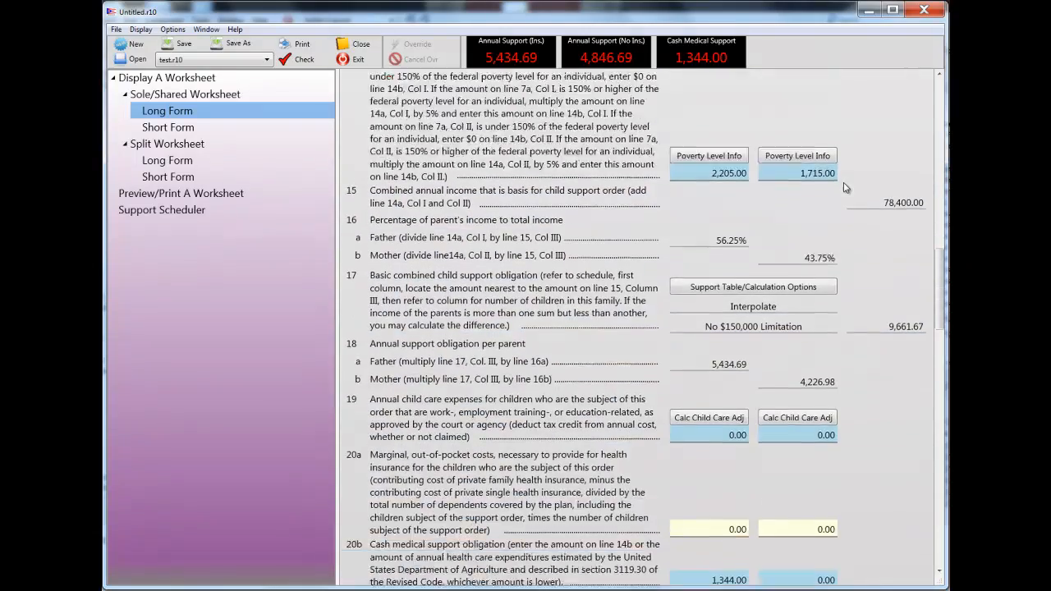
{"action": "scroll", "coordinate": [845, 187], "scroll_direction": "down", "scroll_amount": 8}
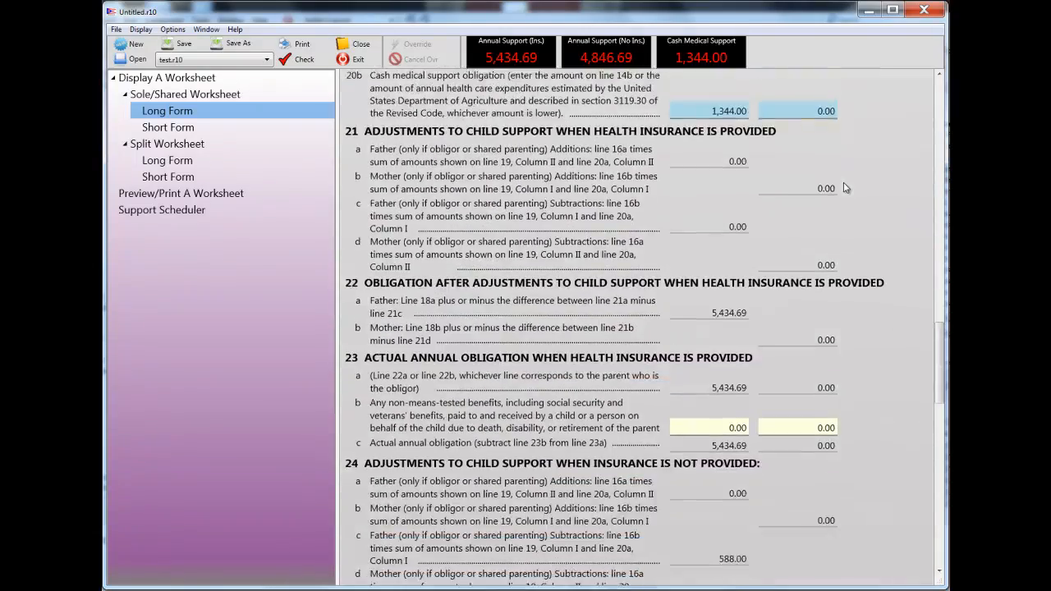
{"action": "scroll", "coordinate": [845, 188], "scroll_direction": "down", "scroll_amount": 6}
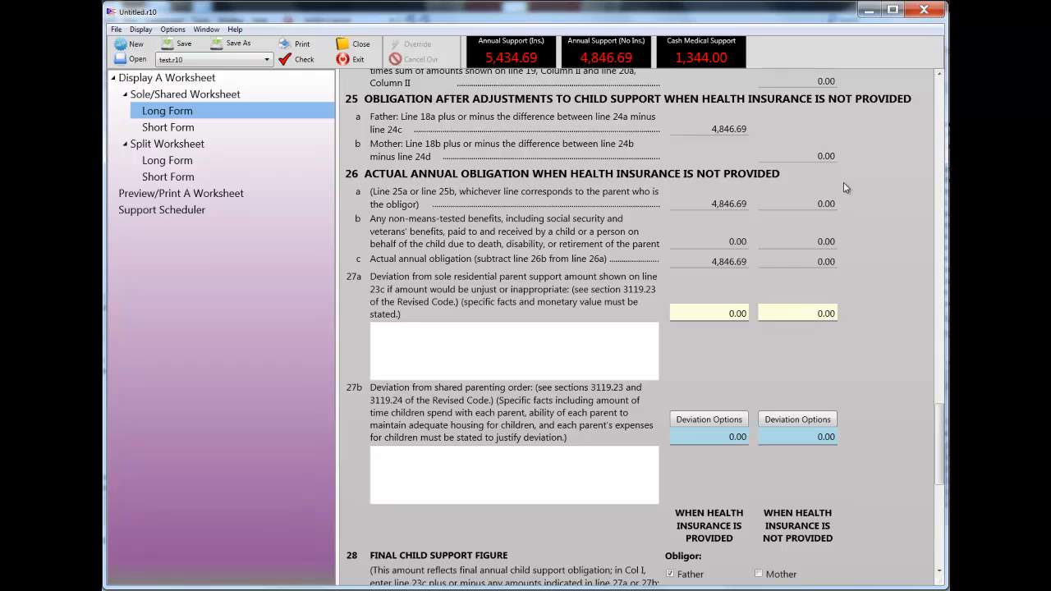
{"action": "scroll", "coordinate": [846, 188], "scroll_direction": "up", "scroll_amount": 20}
{"action": "scroll", "coordinate": [845, 188], "scroll_direction": "up", "scroll_amount": 20}
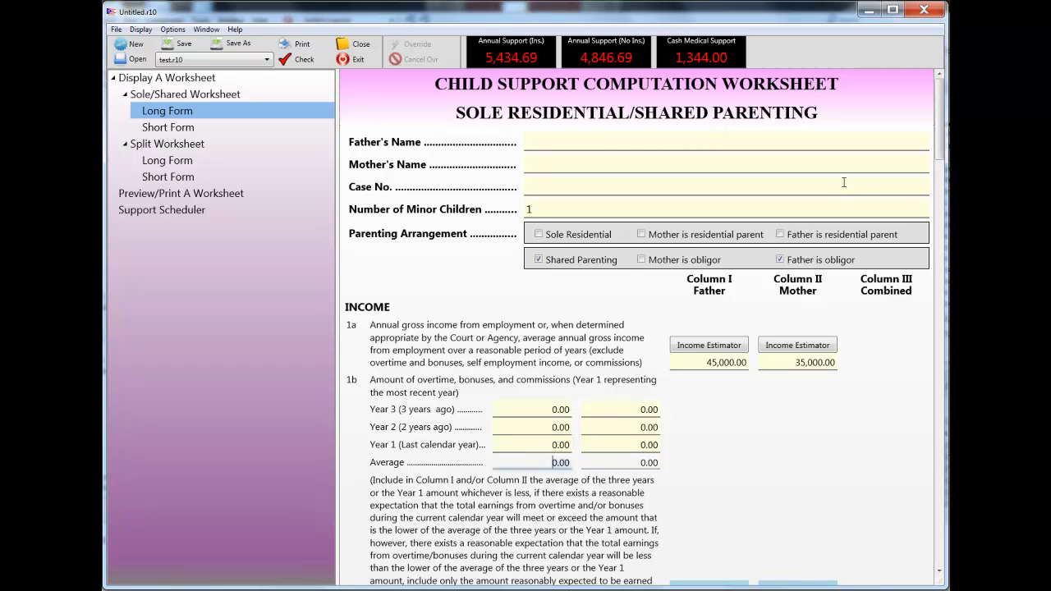
- View the instructional video topics offered for the father's line 1a income without playing any
{"action": "right_click", "coordinate": [703, 366]}
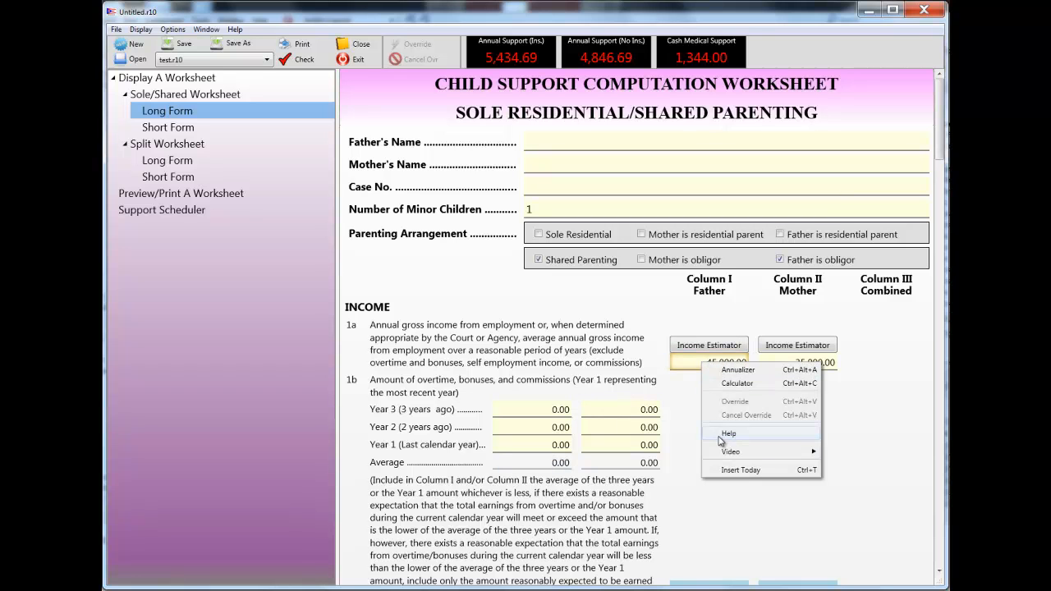
{"action": "mouse_move", "coordinate": [720, 451]}
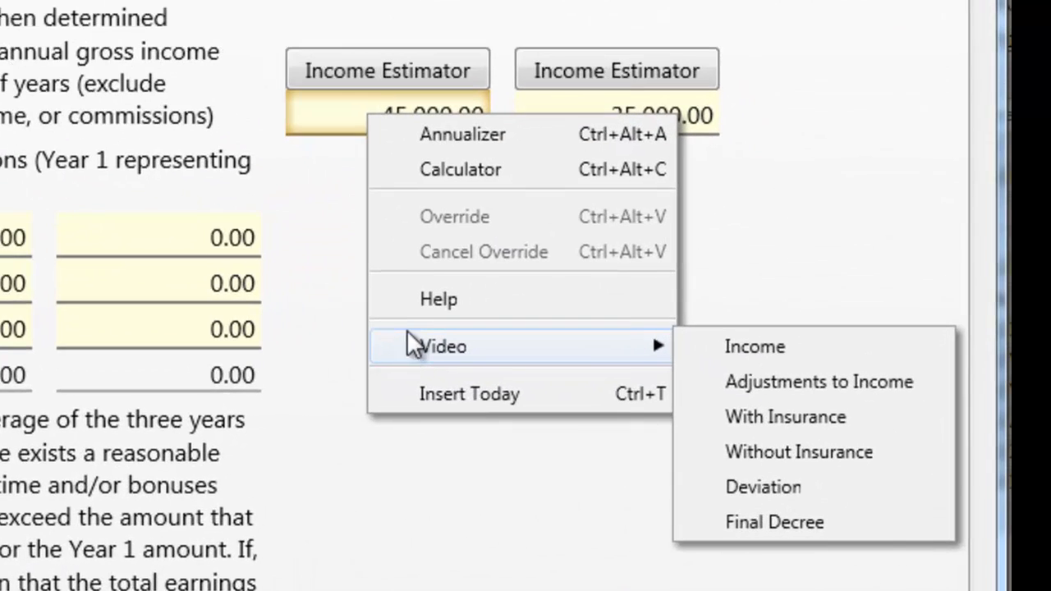
{"action": "mouse_move", "coordinate": [660, 346]}
{"action": "left_click", "coordinate": [355, 231]}
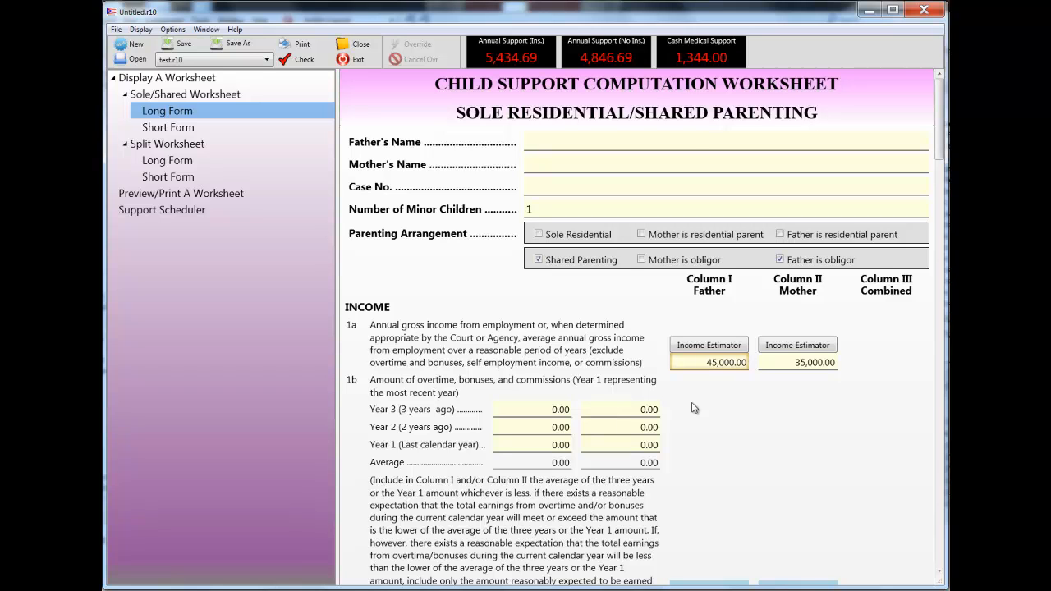
- Run the worksheet check for comments and errors, and close its report
{"action": "left_click", "coordinate": [286, 61]}
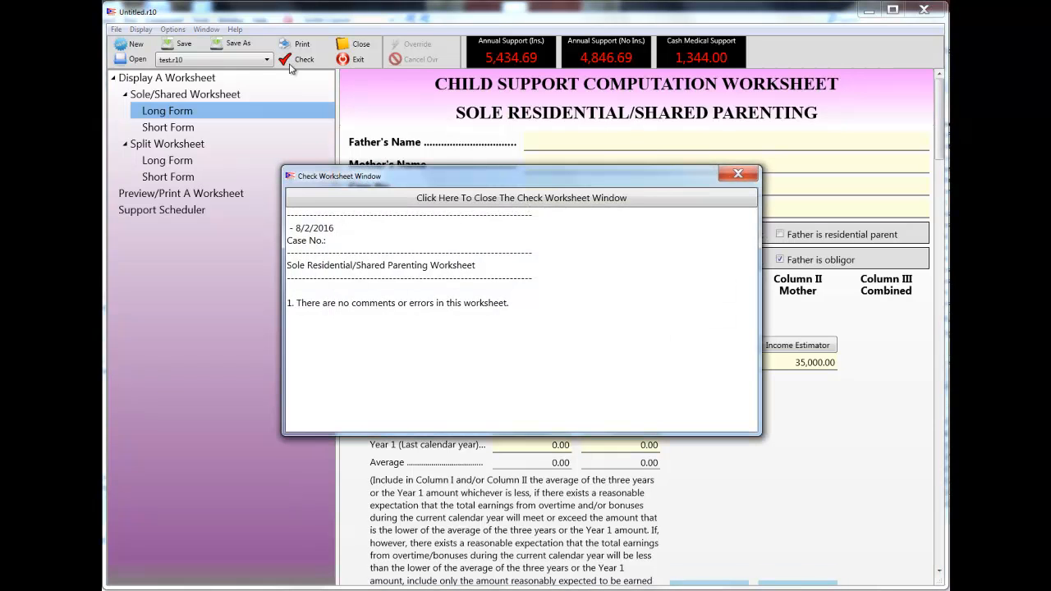
{"action": "left_click", "coordinate": [609, 202]}
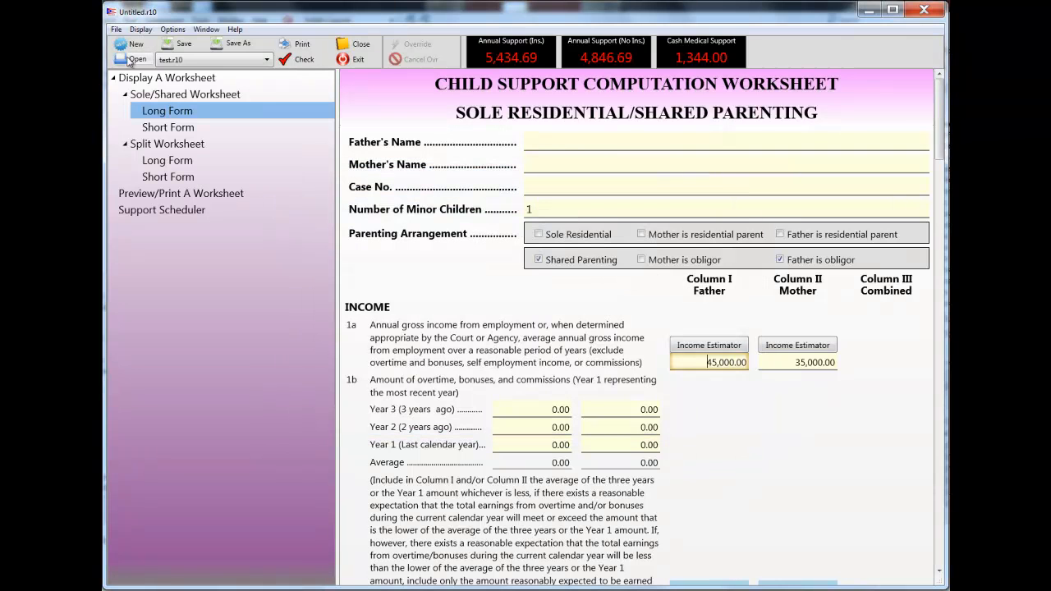
- Open the saved worksheet file test.r10, discarding the changes to the current untitled worksheet
{"action": "left_click", "coordinate": [133, 60]}
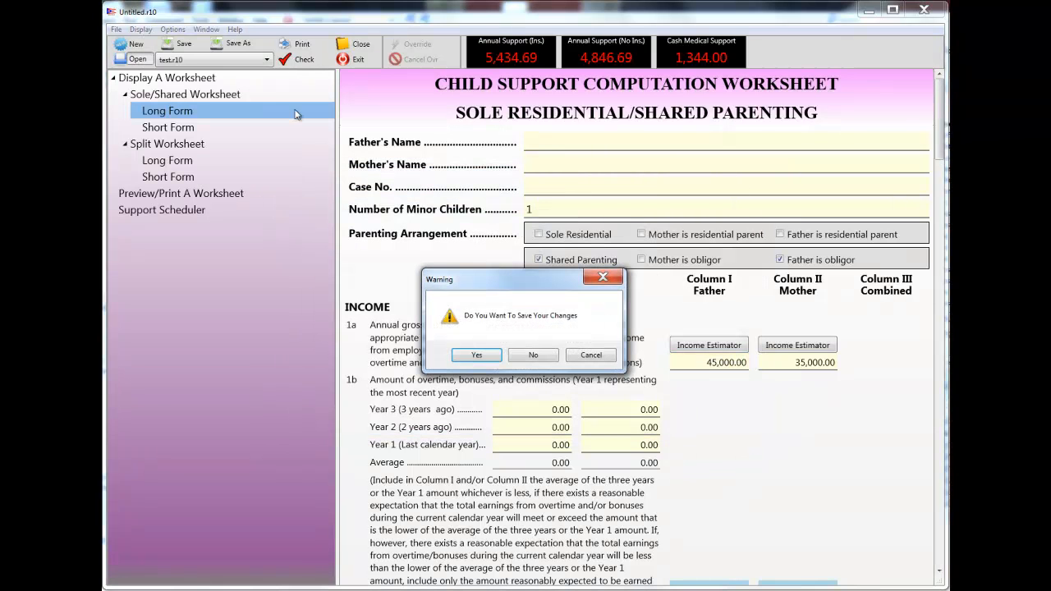
{"action": "left_click", "coordinate": [527, 355]}
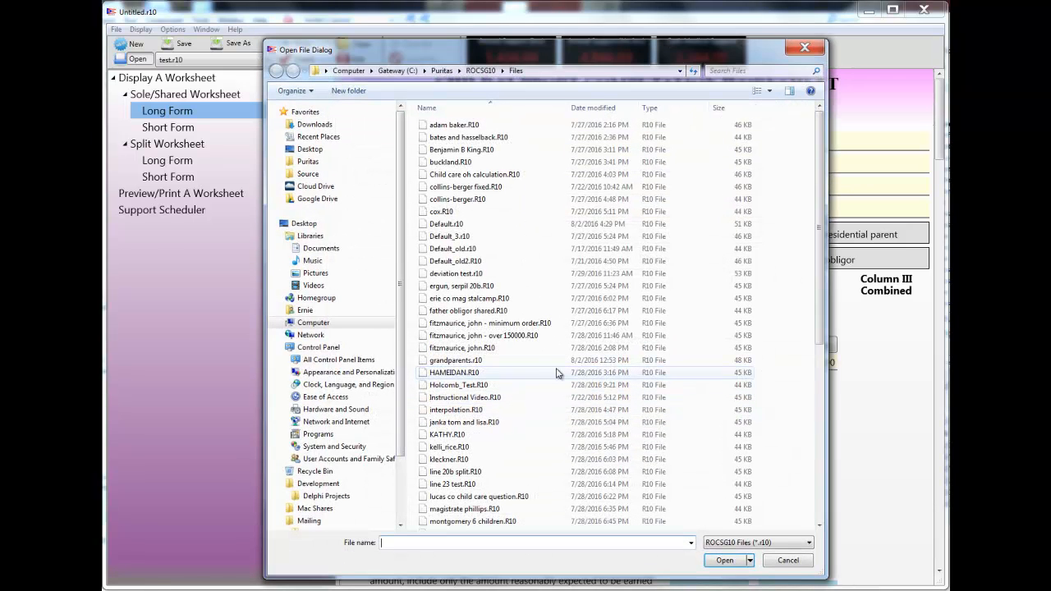
{"action": "left_click", "coordinate": [529, 459]}
{"action": "scroll", "coordinate": [530, 452], "scroll_direction": "down", "scroll_amount": 8}
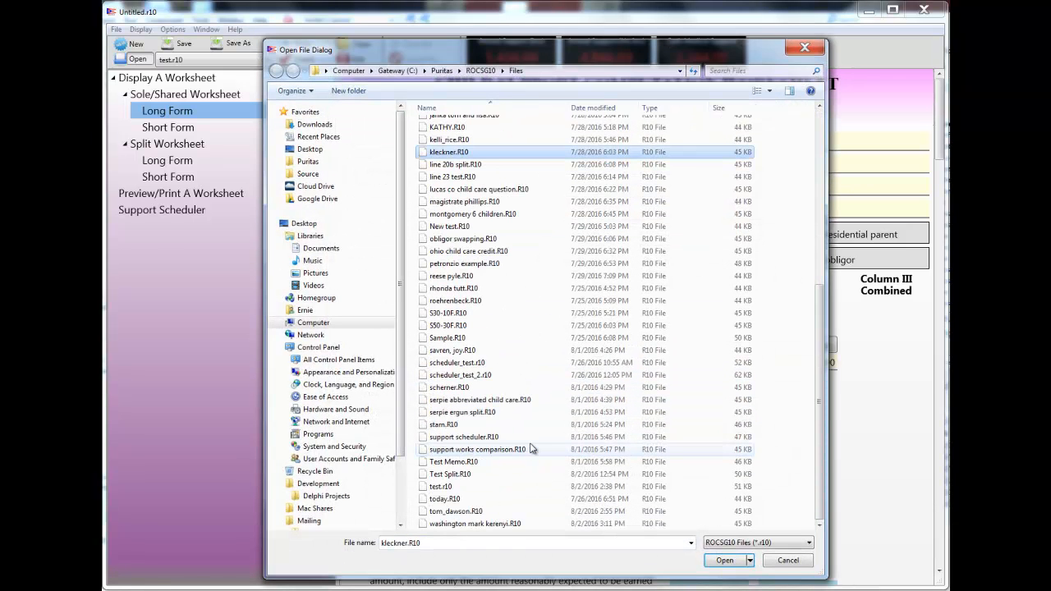
{"action": "left_click", "coordinate": [450, 487]}
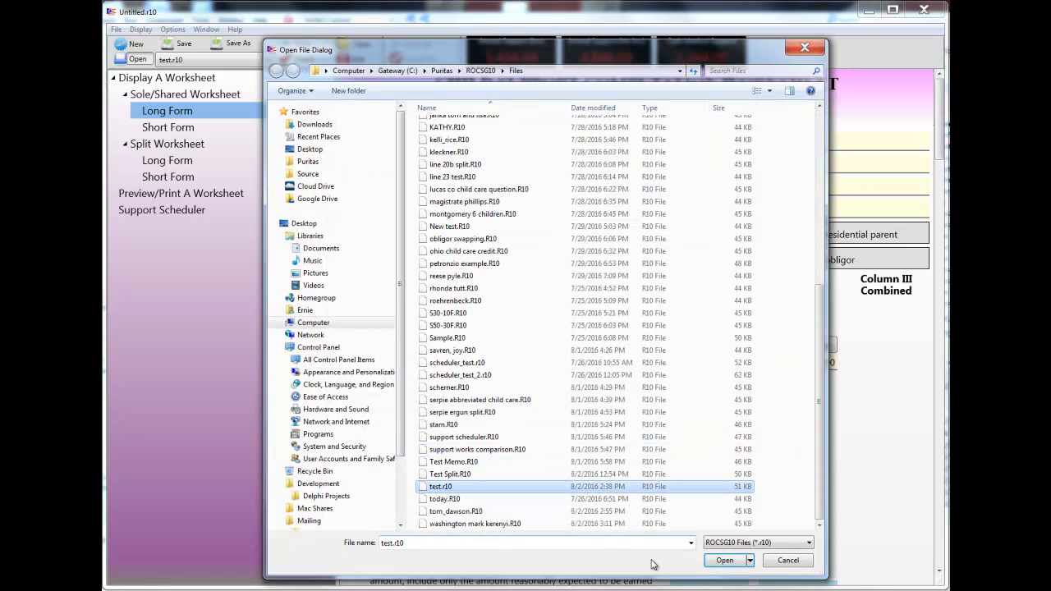
{"action": "left_click", "coordinate": [726, 560]}
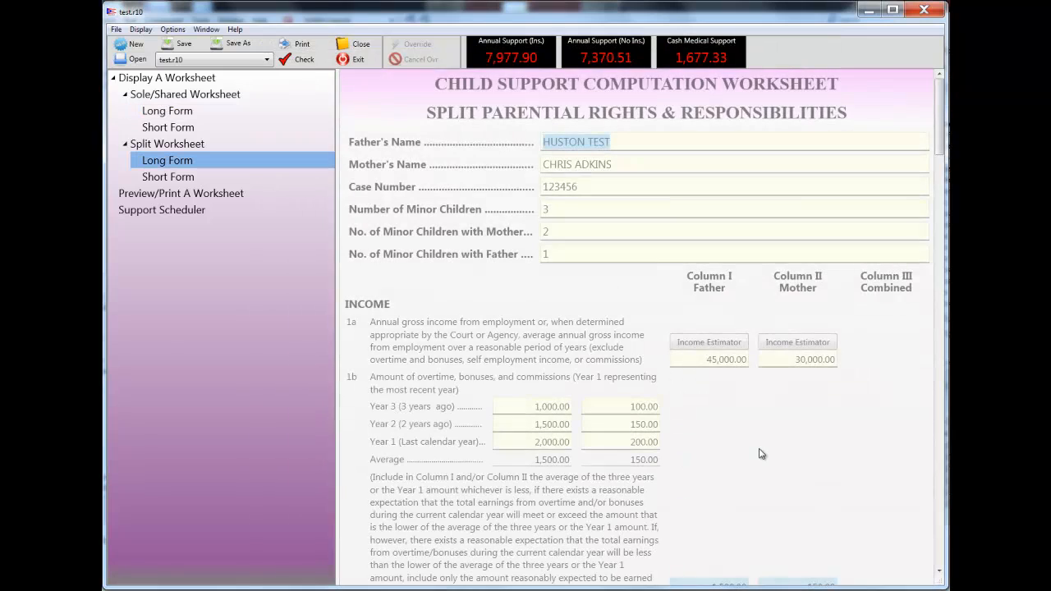
- Preview all pages of the split worksheet's annotated office and statutory versions together with its single-page short form
{"action": "scroll", "coordinate": [761, 453], "scroll_direction": "down", "scroll_amount": 5}
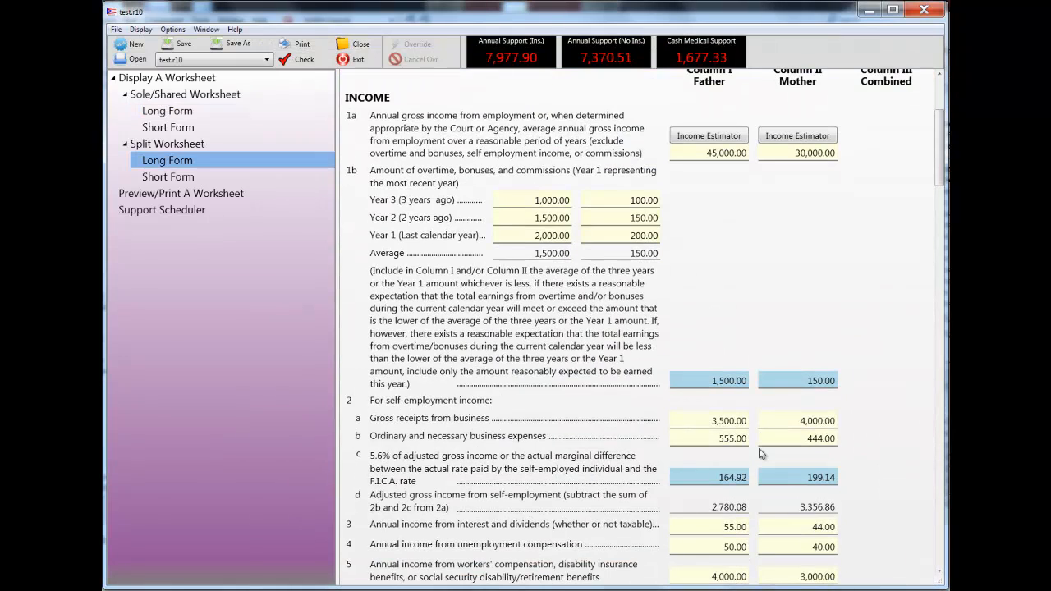
{"action": "left_click", "coordinate": [151, 197]}
{"action": "left_click", "coordinate": [397, 375]}
{"action": "left_click", "coordinate": [396, 307]}
{"action": "left_click", "coordinate": [396, 241]}
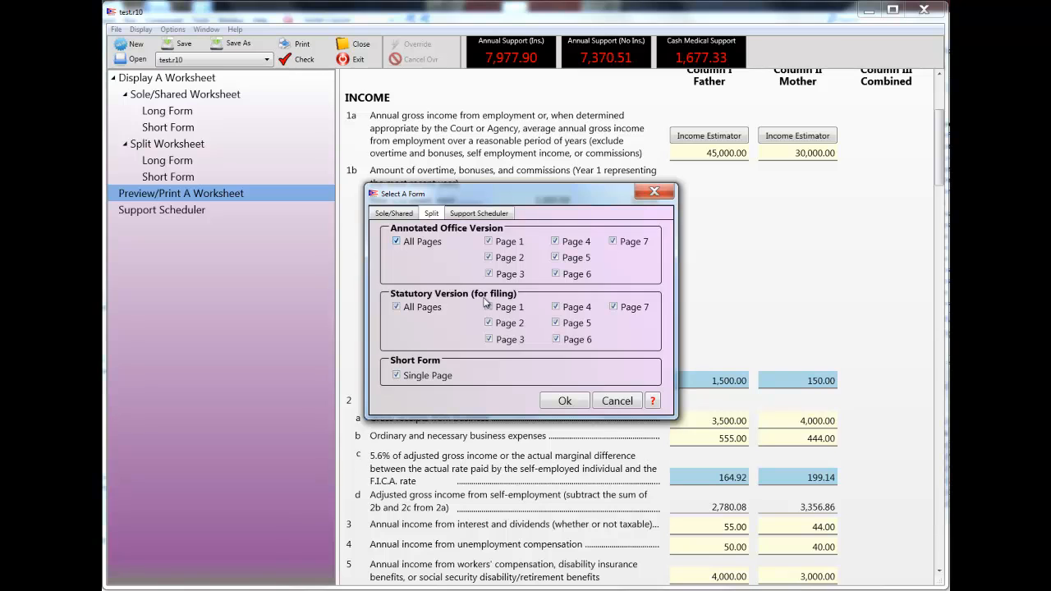
{"action": "left_click", "coordinate": [564, 400]}
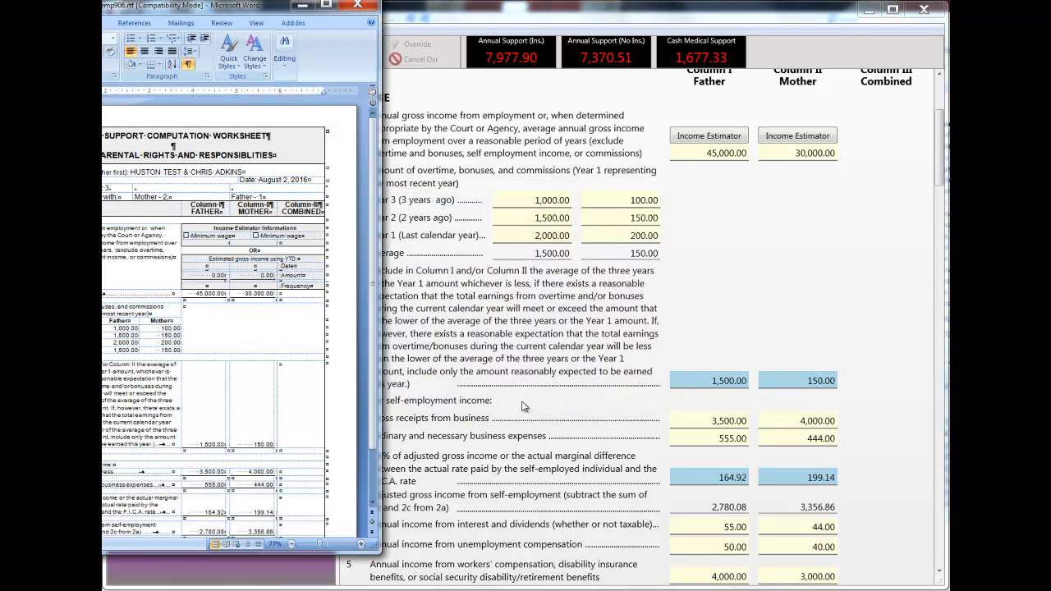
- Enlarge the generated Word document, examine its first two worksheet pages, and close it
{"action": "left_click_drag", "start_coordinate": [257, 14], "coordinate": [610, 42]}
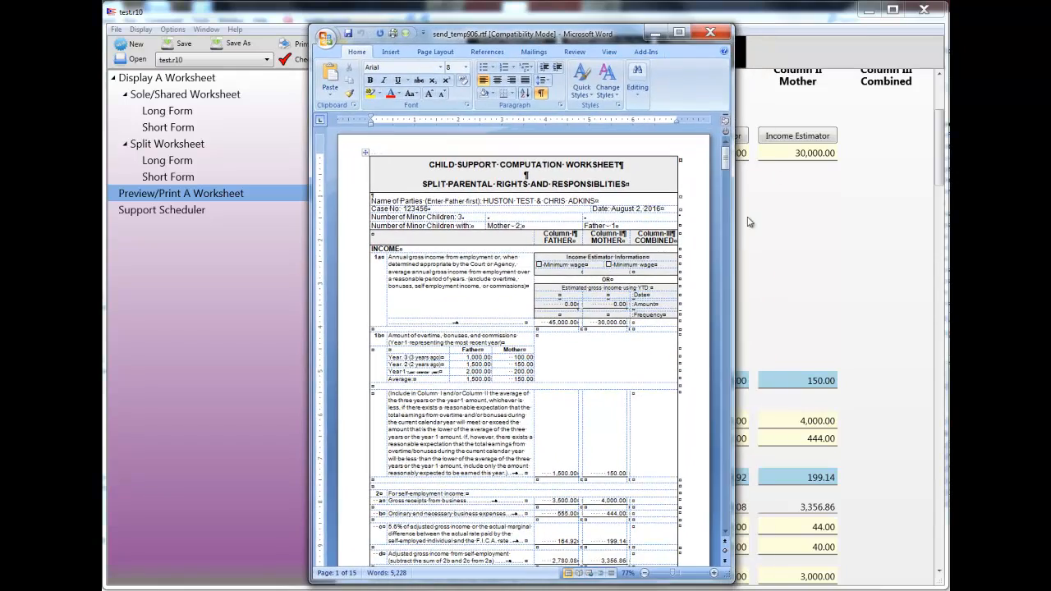
{"action": "left_click_drag", "start_coordinate": [734, 210], "coordinate": [873, 214]}
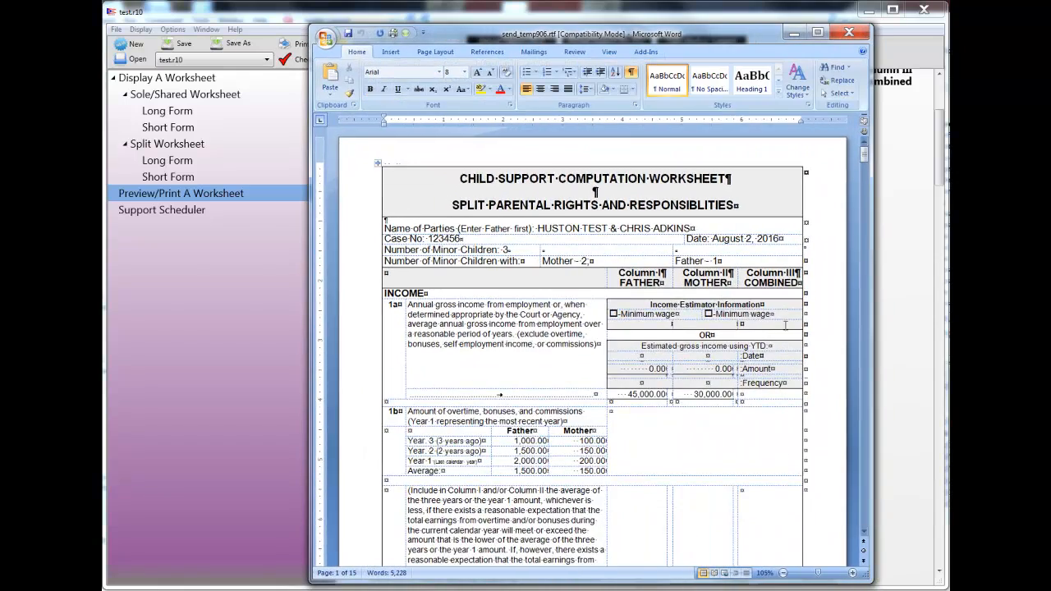
{"action": "scroll", "coordinate": [780, 321], "scroll_direction": "down", "scroll_amount": 6}
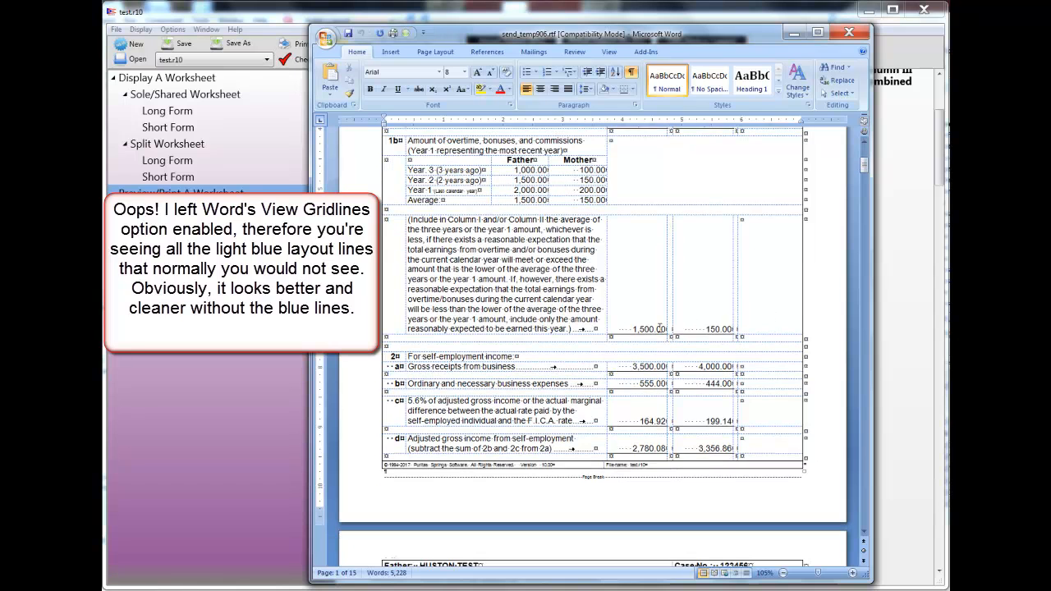
{"action": "scroll", "coordinate": [659, 329], "scroll_direction": "down", "scroll_amount": 6}
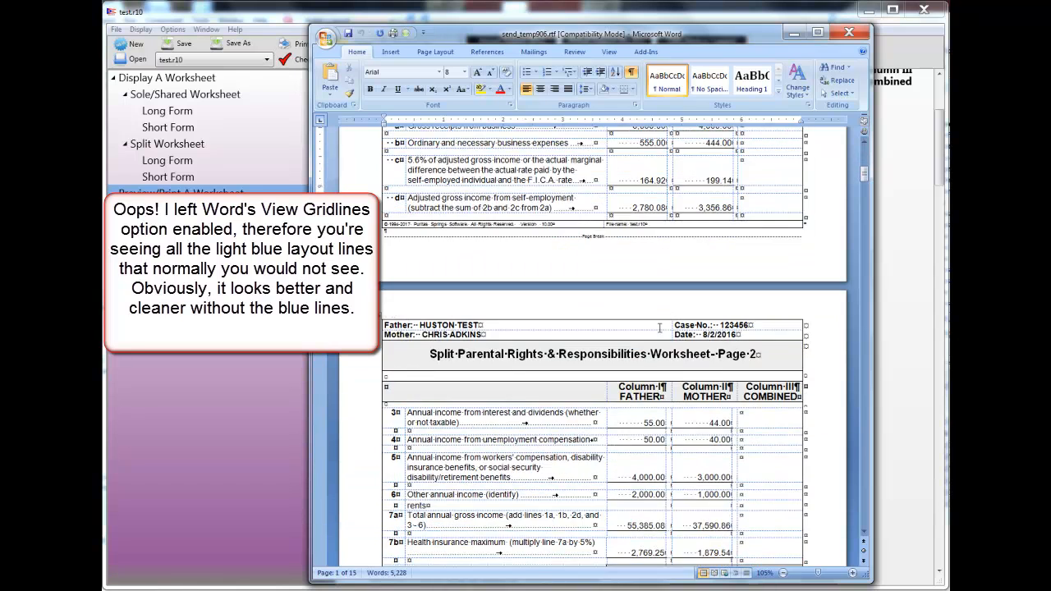
{"action": "scroll", "coordinate": [659, 327], "scroll_direction": "down", "scroll_amount": 5}
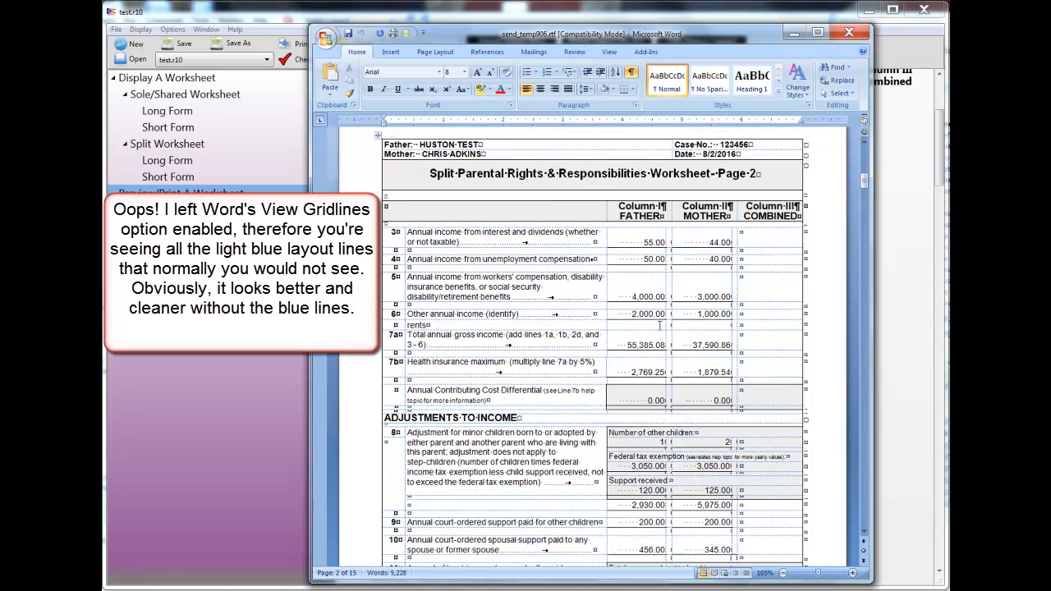
{"action": "scroll", "coordinate": [659, 326], "scroll_direction": "down", "scroll_amount": 1}
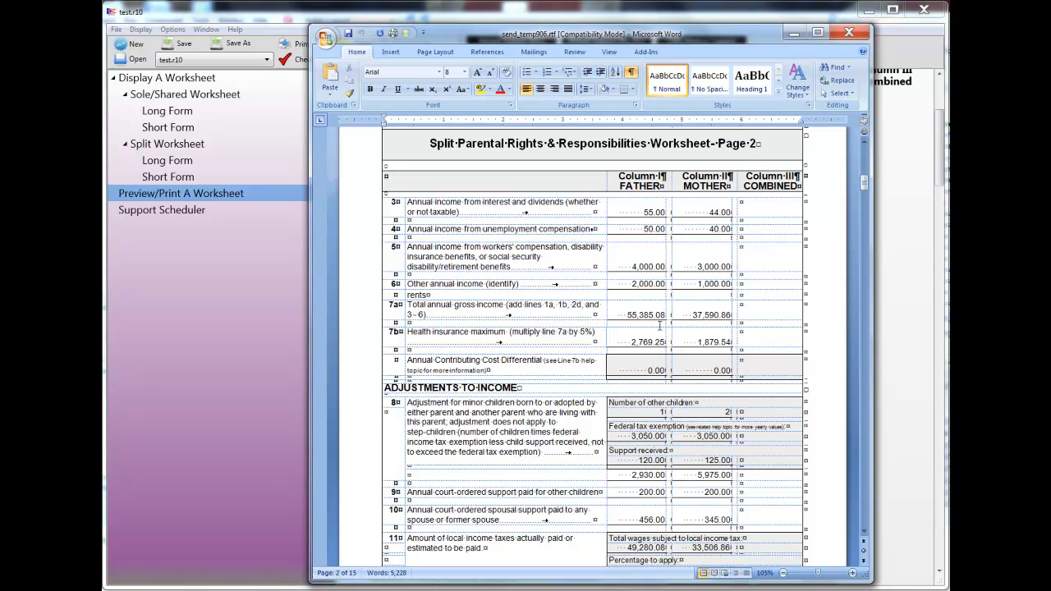
{"action": "left_click_drag", "start_coordinate": [561, 34], "coordinate": [531, 37]}
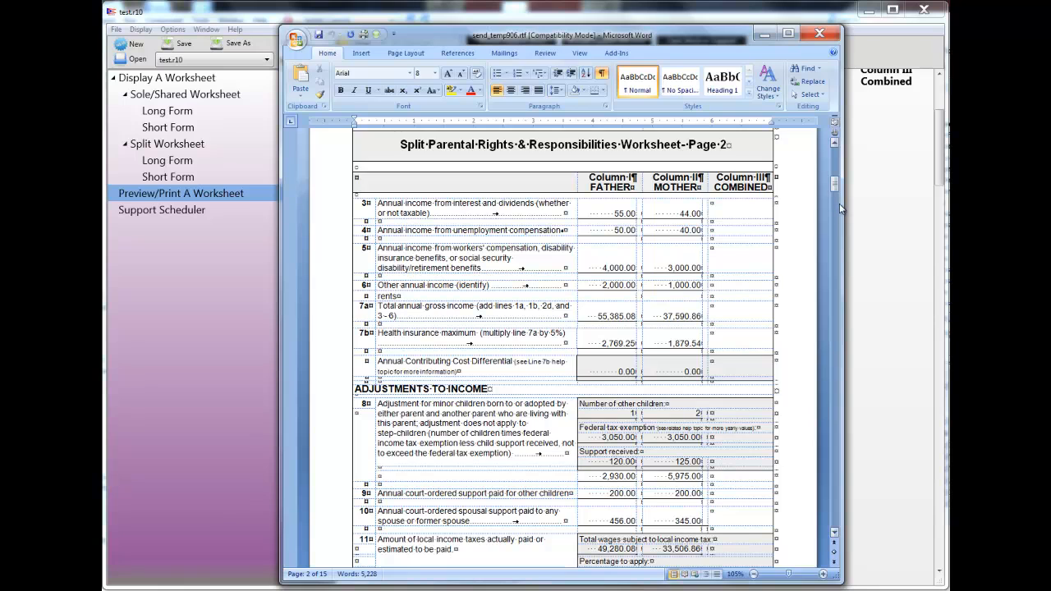
{"action": "left_click_drag", "start_coordinate": [843, 204], "coordinate": [868, 206]}
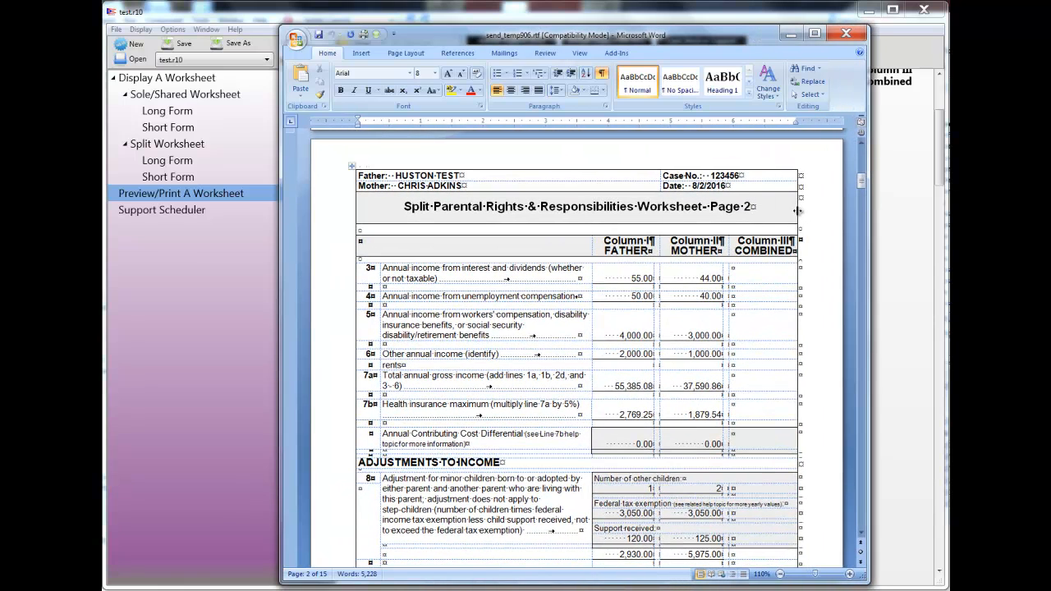
{"action": "left_click", "coordinate": [835, 39]}
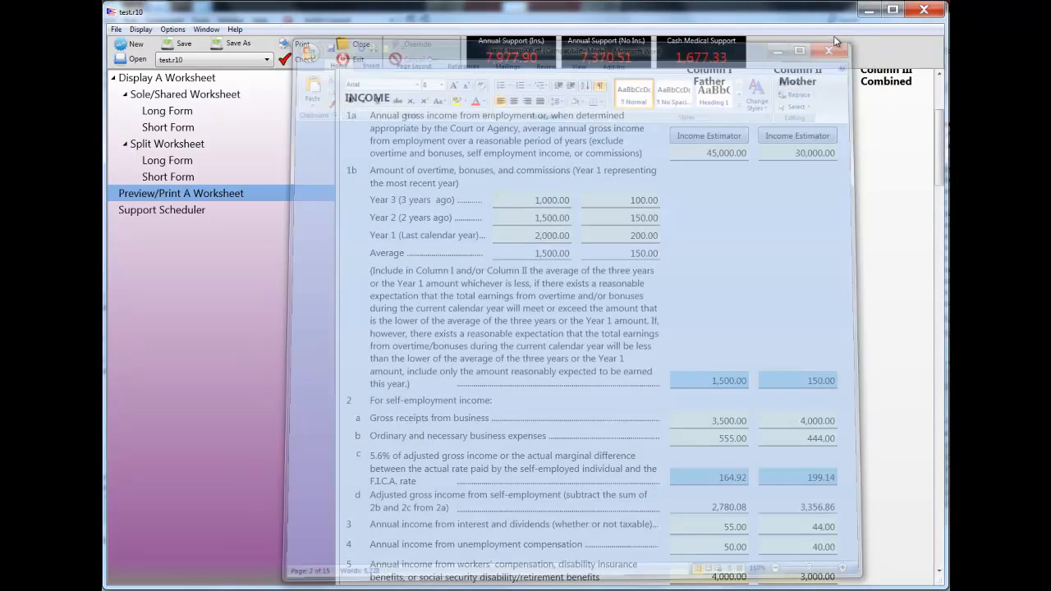
- Replace the father's date under Reviewed and agreed to at the end of the split long form with today's date
{"action": "left_click_drag", "start_coordinate": [940, 169], "coordinate": [892, 560]}
{"action": "left_click", "coordinate": [623, 472]}
{"action": "left_click_drag", "start_coordinate": [623, 472], "coordinate": [572, 473]}
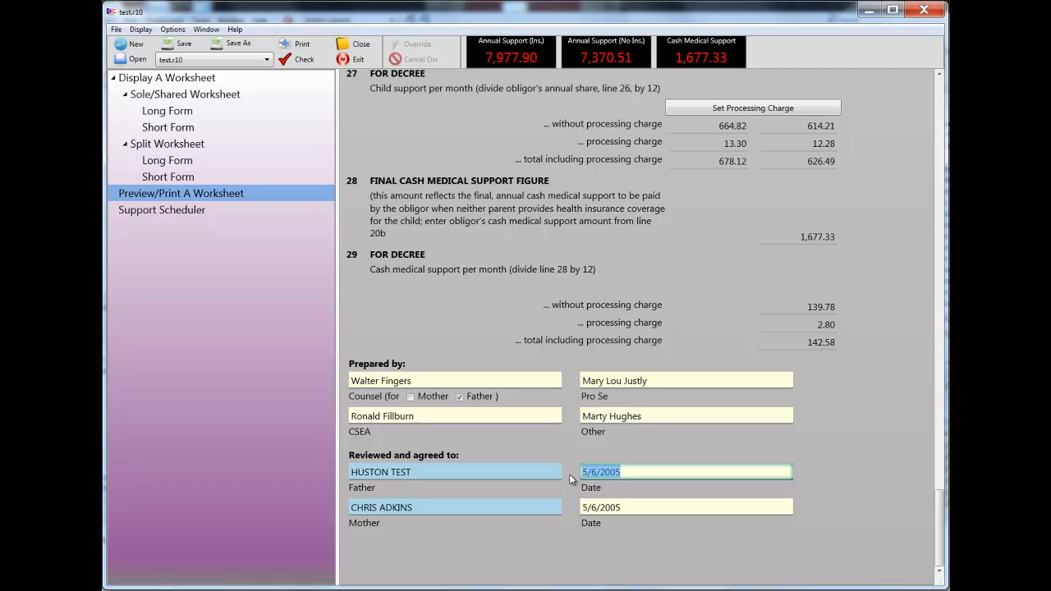
{"action": "key", "text": "ctrl+t"}
{"action": "key", "text": "ctrl+t"}
- Examine the sole/shared short form from its income lines through to the weekly/monthly breakdown
{"action": "left_click", "coordinate": [182, 128]}
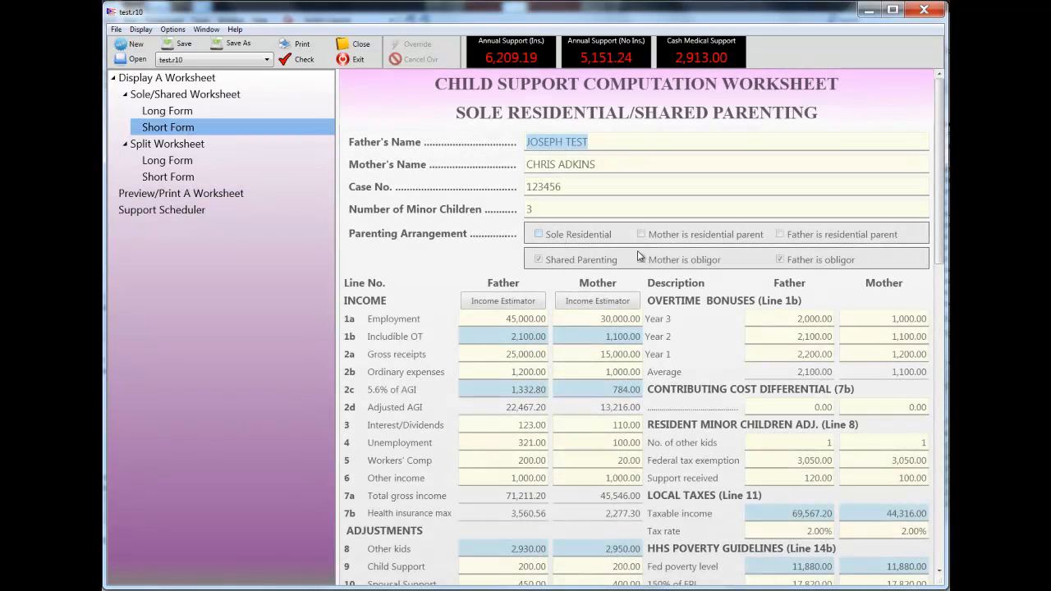
{"action": "scroll", "coordinate": [648, 257], "scroll_direction": "down", "scroll_amount": 5}
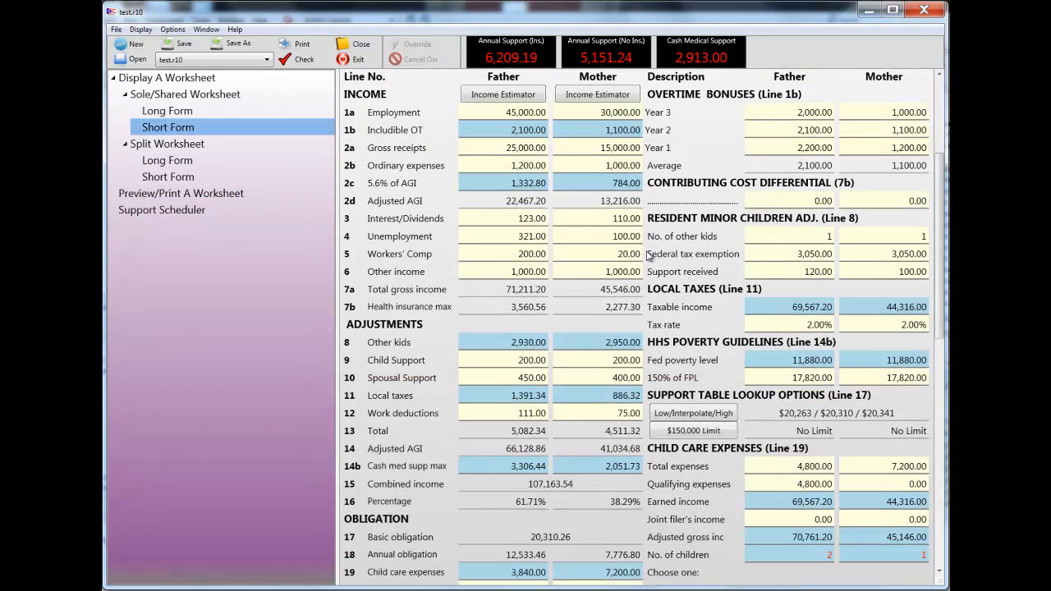
{"action": "scroll", "coordinate": [648, 257], "scroll_direction": "up", "scroll_amount": 5}
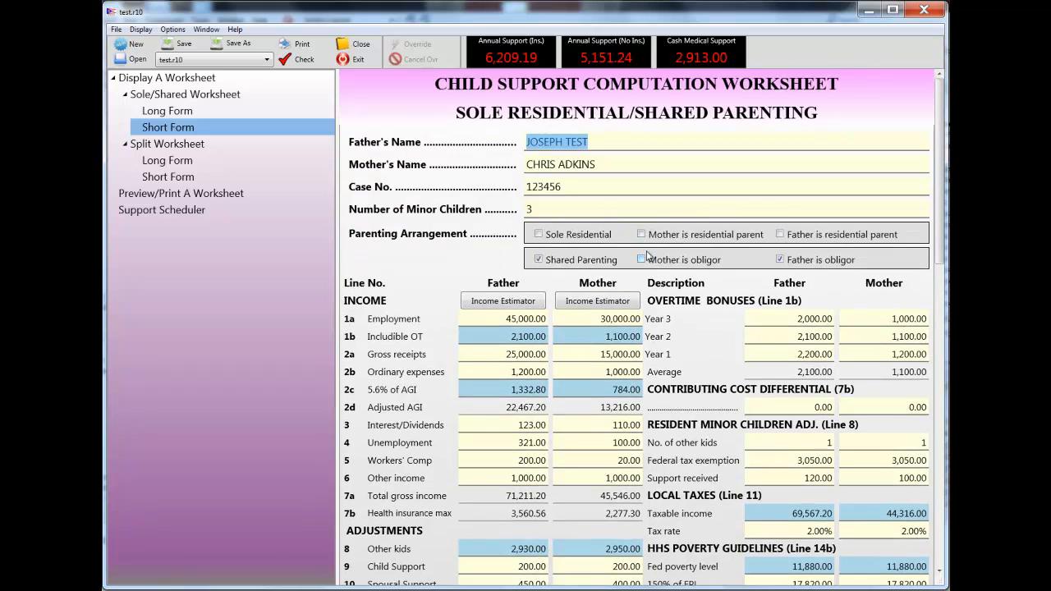
{"action": "scroll", "coordinate": [648, 257], "scroll_direction": "down", "scroll_amount": 5}
{"action": "scroll", "coordinate": [648, 257], "scroll_direction": "down", "scroll_amount": 15}
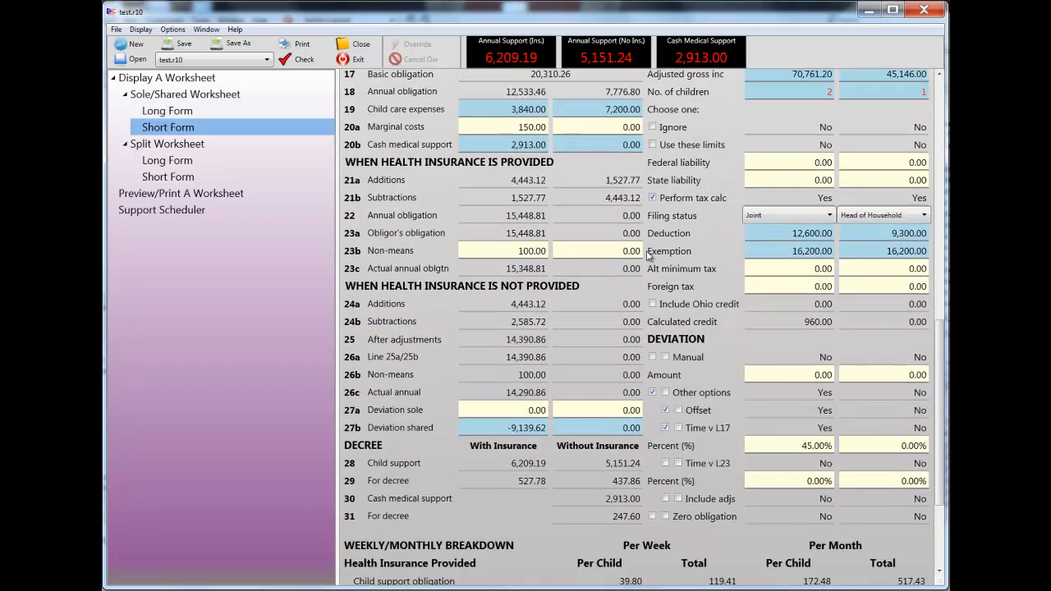
{"action": "scroll", "coordinate": [648, 257], "scroll_direction": "down", "scroll_amount": 1}
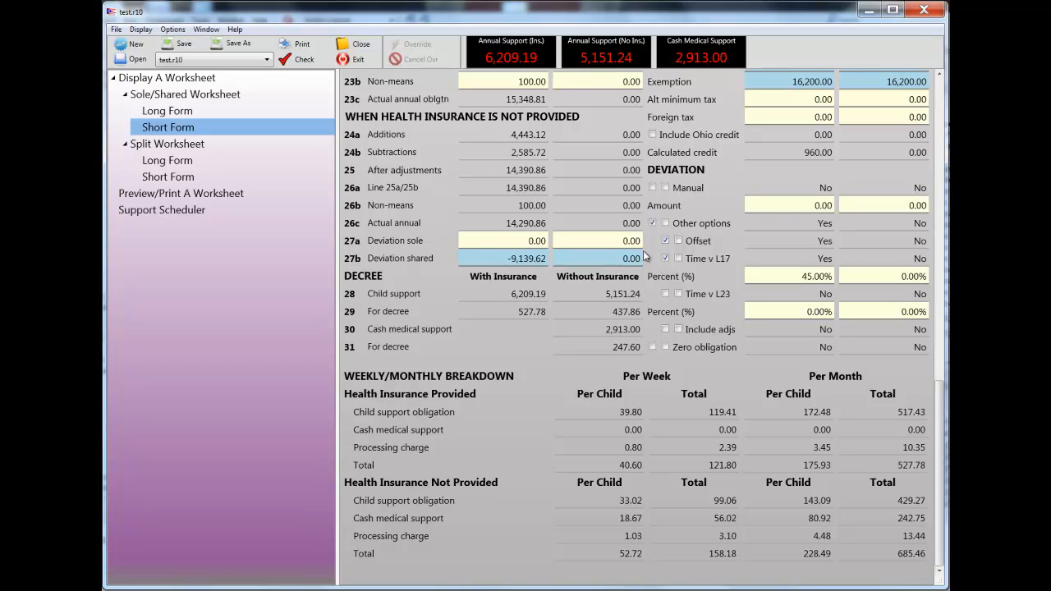
{"action": "scroll", "coordinate": [643, 255], "scroll_direction": "up", "scroll_amount": 10}
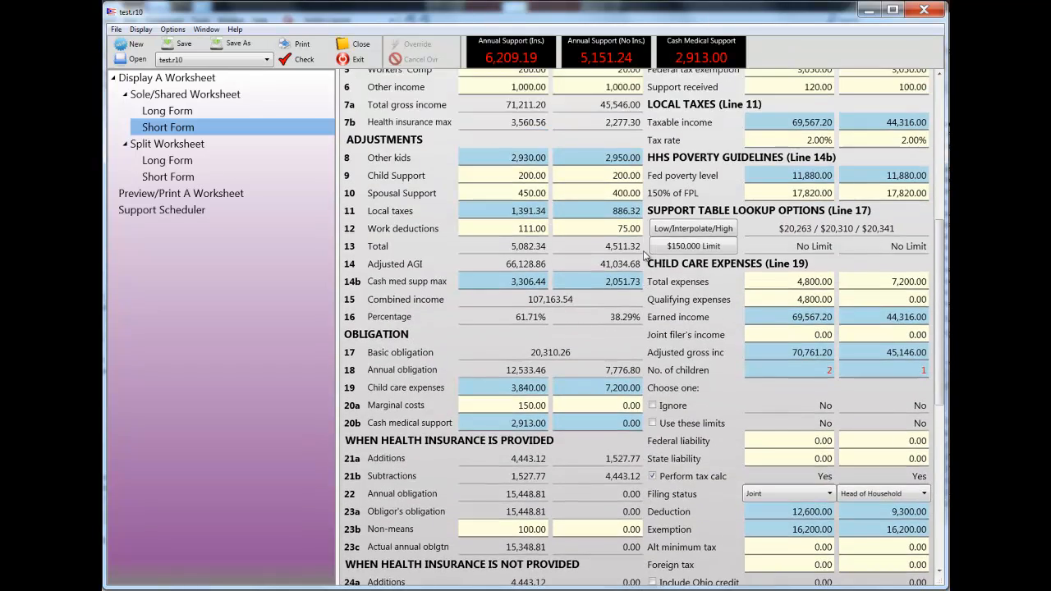
{"action": "scroll", "coordinate": [645, 255], "scroll_direction": "up", "scroll_amount": 3}
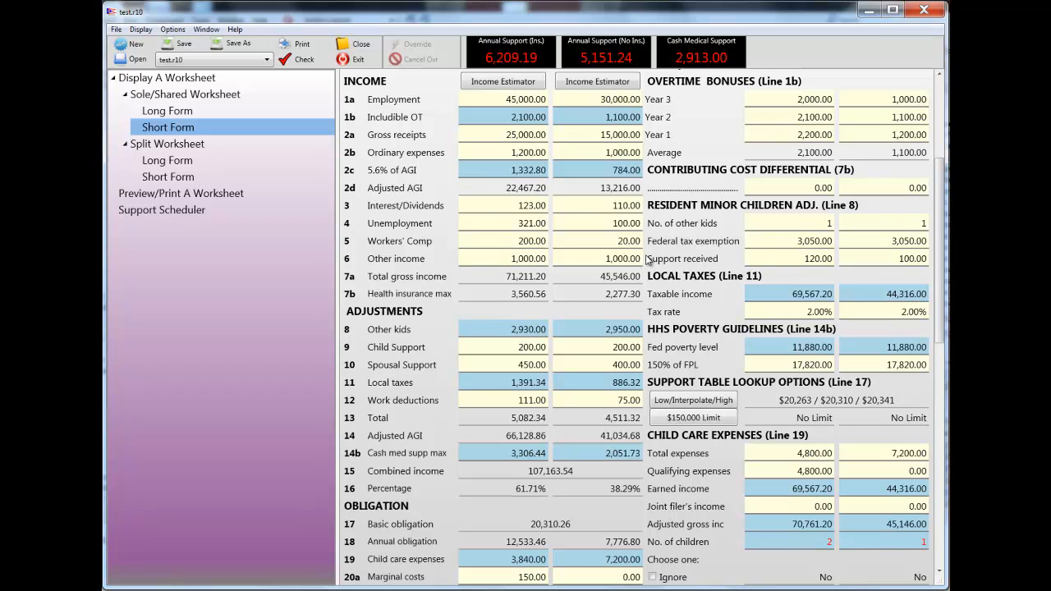
{"action": "scroll", "coordinate": [646, 259], "scroll_direction": "down", "scroll_amount": 8}
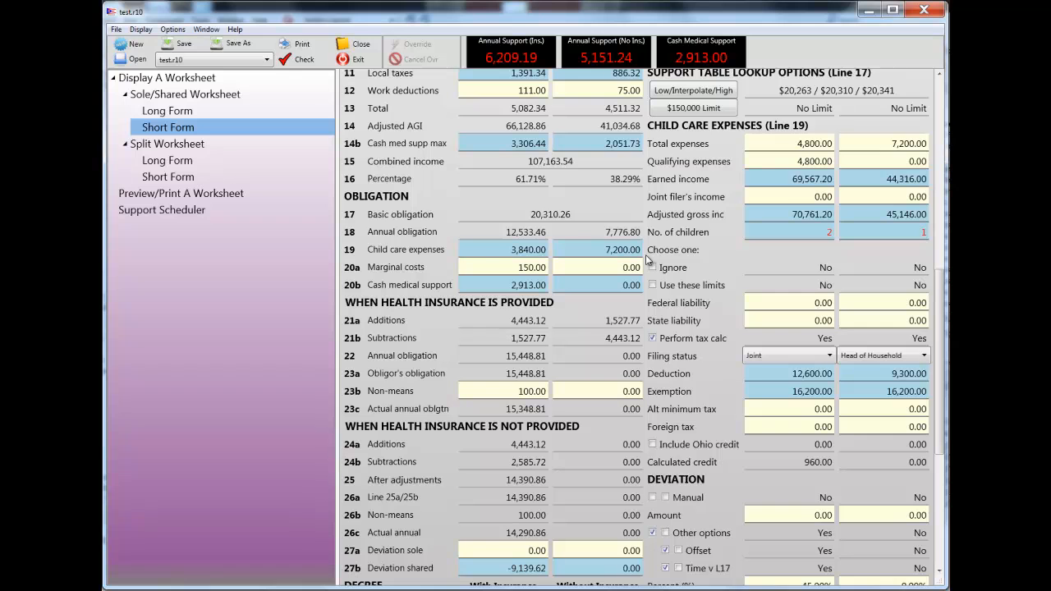
{"action": "scroll", "coordinate": [645, 256], "scroll_direction": "down", "scroll_amount": 8}
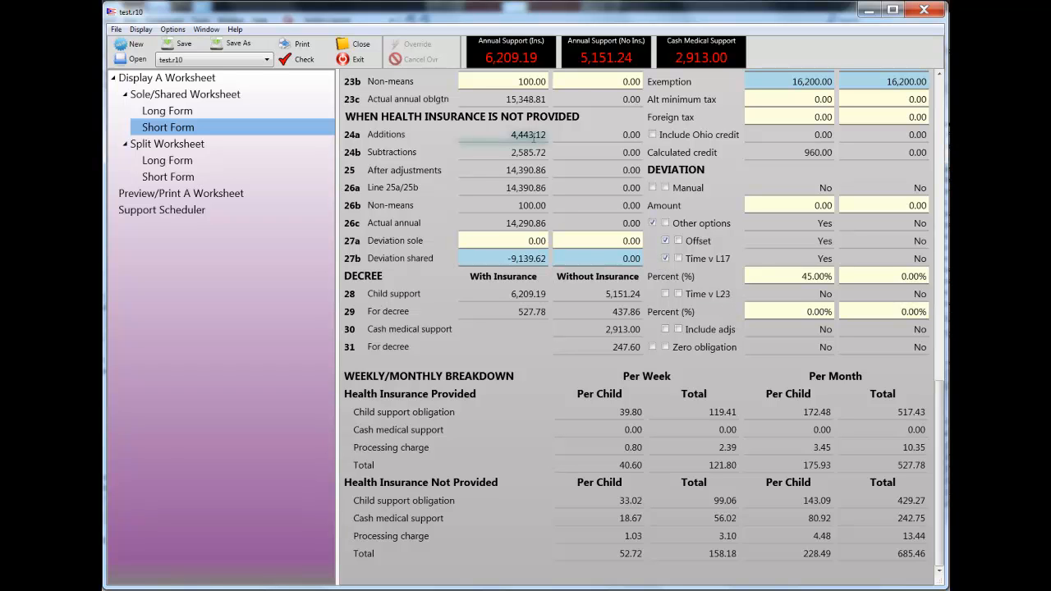
- Start a new worksheet without saving the changes and bring up the calculator for the father's line 1a income
{"action": "left_click", "coordinate": [121, 45]}
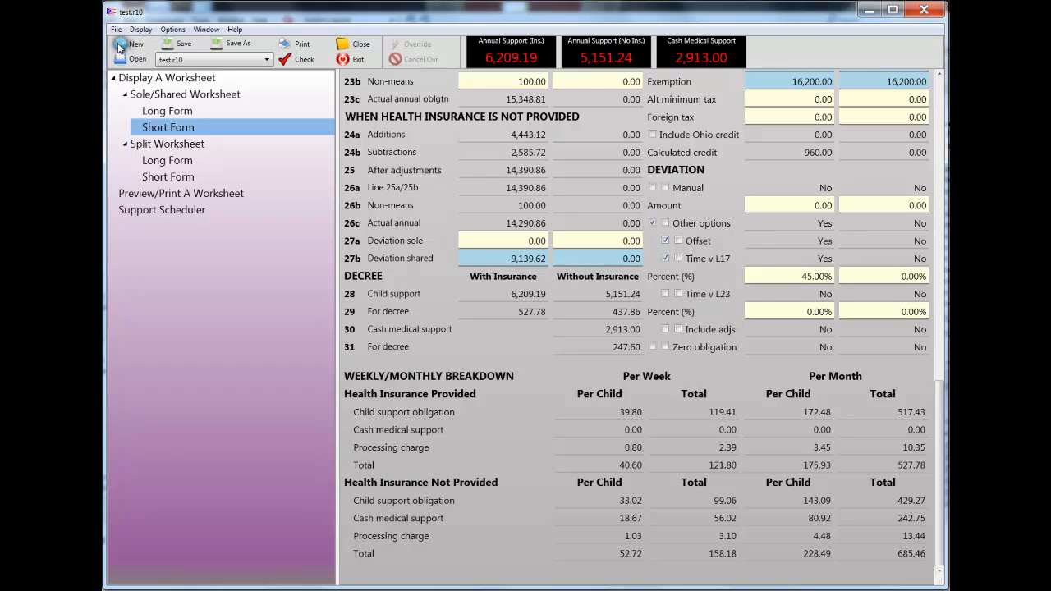
{"action": "left_click", "coordinate": [517, 358]}
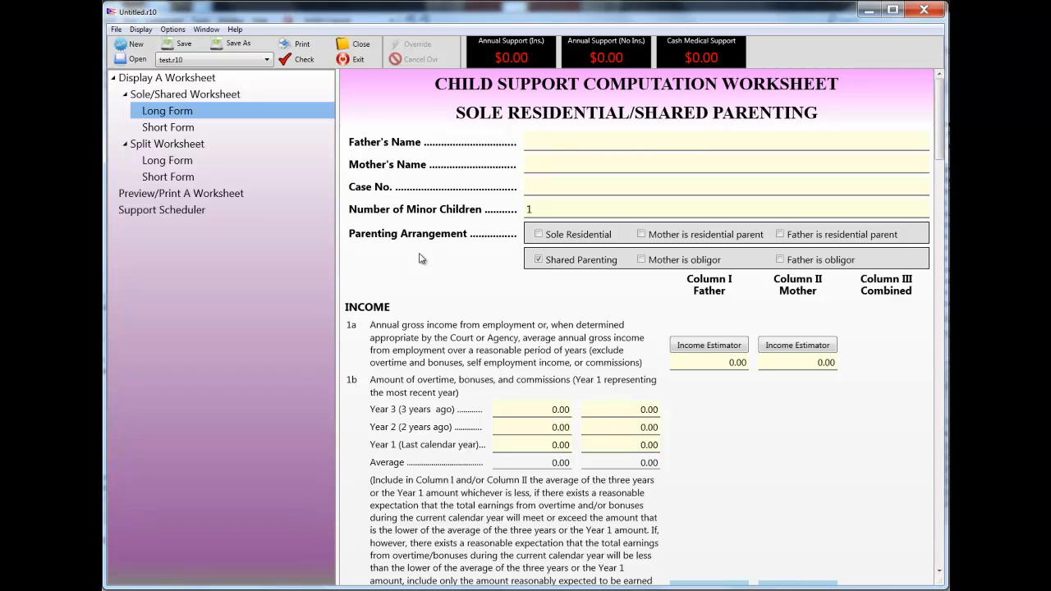
{"action": "left_click", "coordinate": [713, 363]}
{"action": "double_click", "coordinate": [733, 363]}
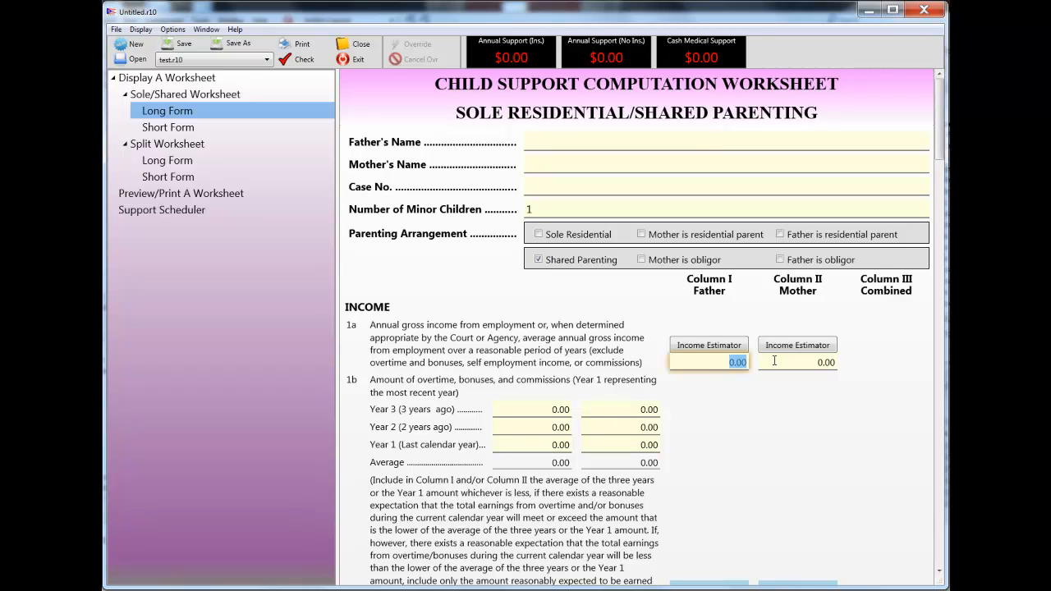
{"action": "right_click", "coordinate": [737, 365]}
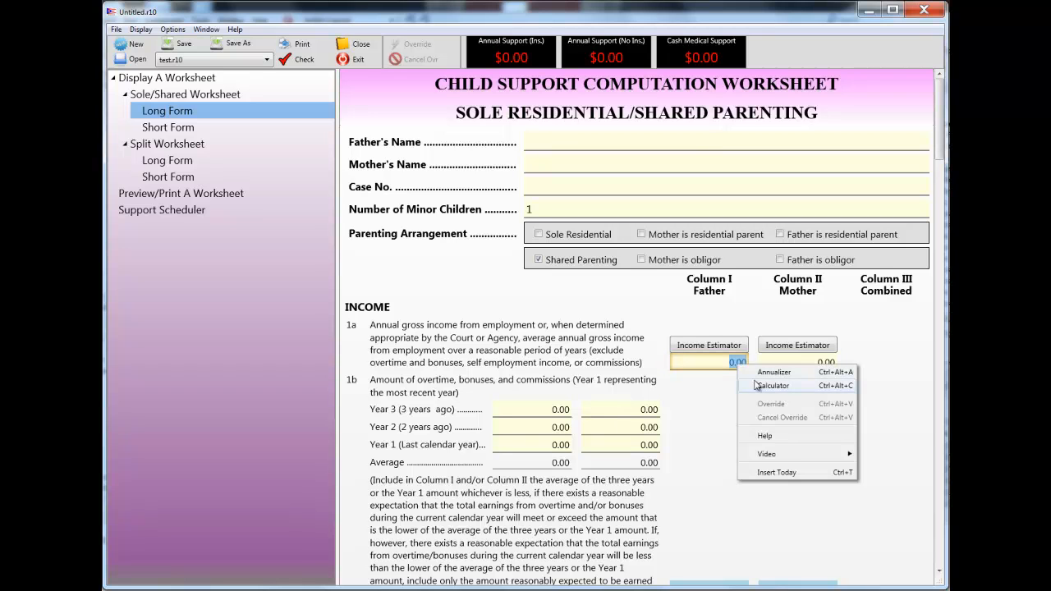
{"action": "left_click", "coordinate": [772, 385]}
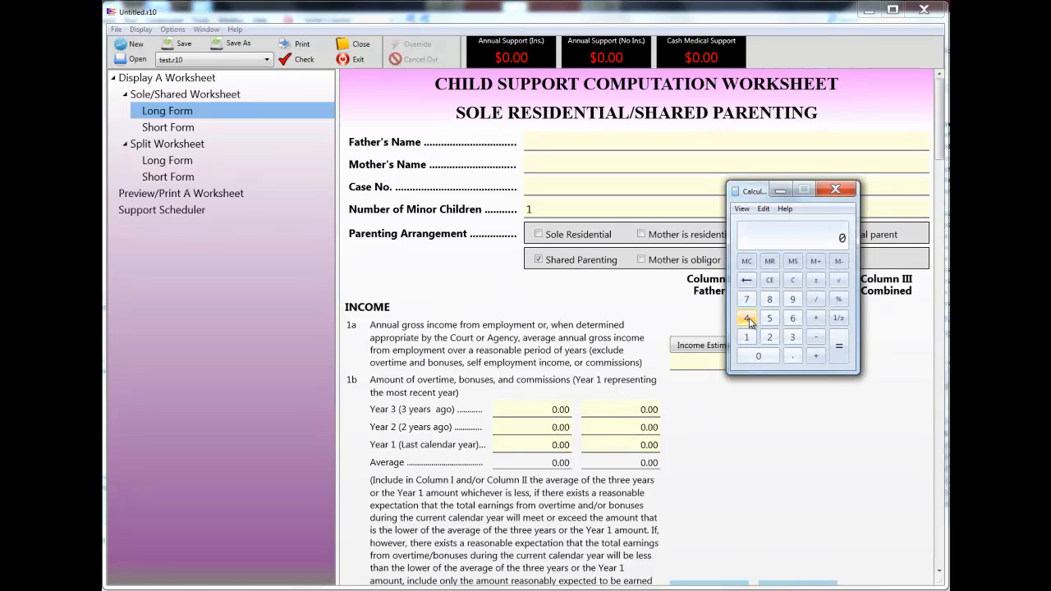
- Multiply 50 by 5 in the calculator and copy the result, 250, into the father's line 1a income
{"action": "left_click", "coordinate": [770, 320]}
{"action": "left_click", "coordinate": [758, 355]}
{"action": "left_click", "coordinate": [815, 318]}
{"action": "left_click", "coordinate": [769, 318]}
{"action": "left_click", "coordinate": [838, 345]}
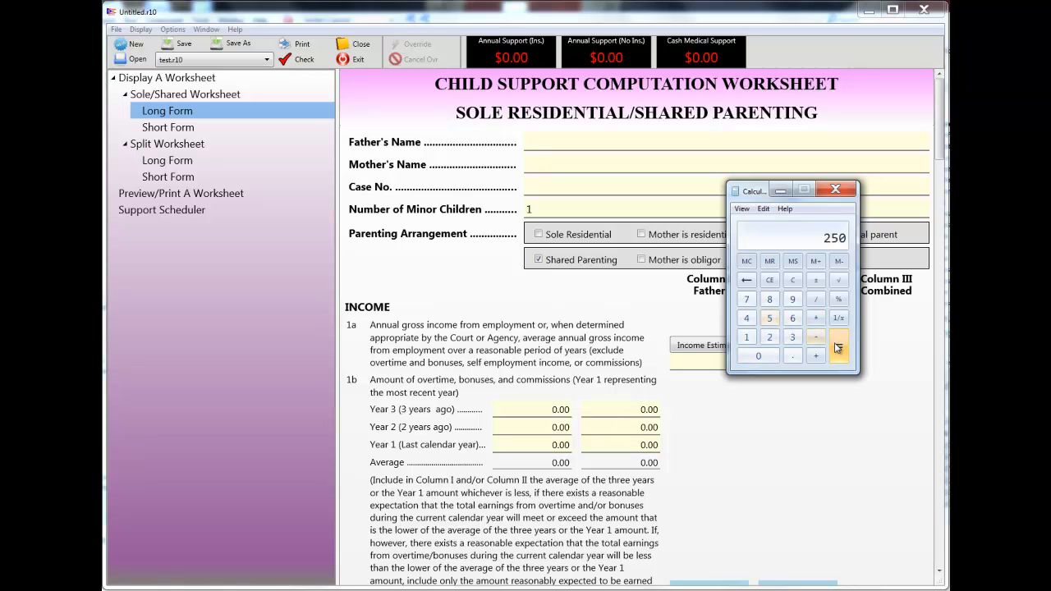
{"action": "left_click", "coordinate": [762, 208]}
{"action": "left_click", "coordinate": [742, 220]}
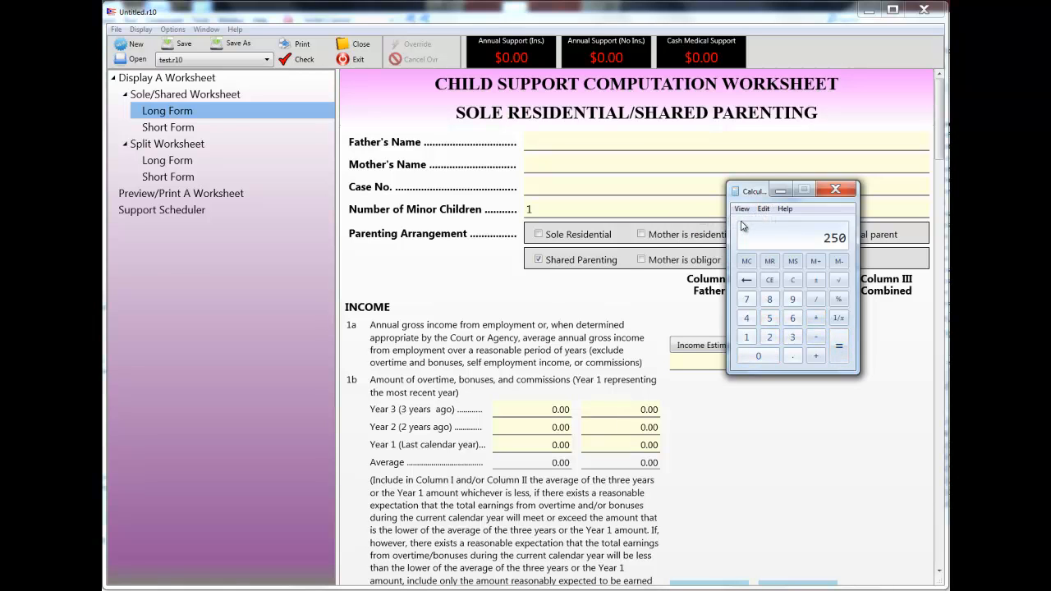
{"action": "left_click", "coordinate": [834, 190]}
{"action": "left_click", "coordinate": [707, 362]}
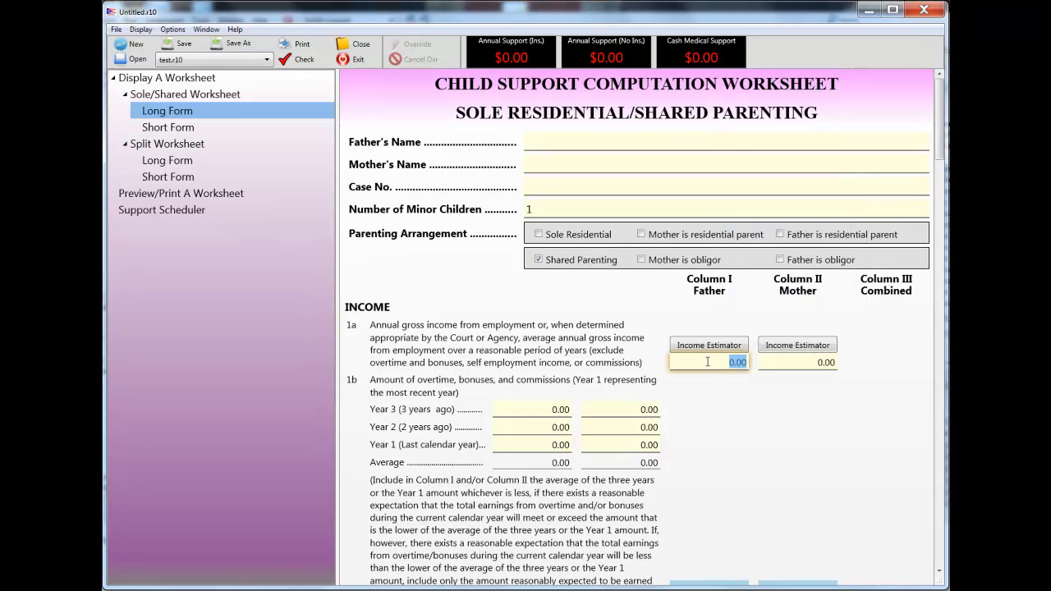
{"action": "key", "text": "ctrl+v"}
- Annualize an amount of 250 at Monthly frequency and accept the calculated amount as the father's line 1a income
{"action": "left_click_drag", "start_coordinate": [733, 363], "coordinate": [745, 363]}
{"action": "right_click", "coordinate": [740, 362]}
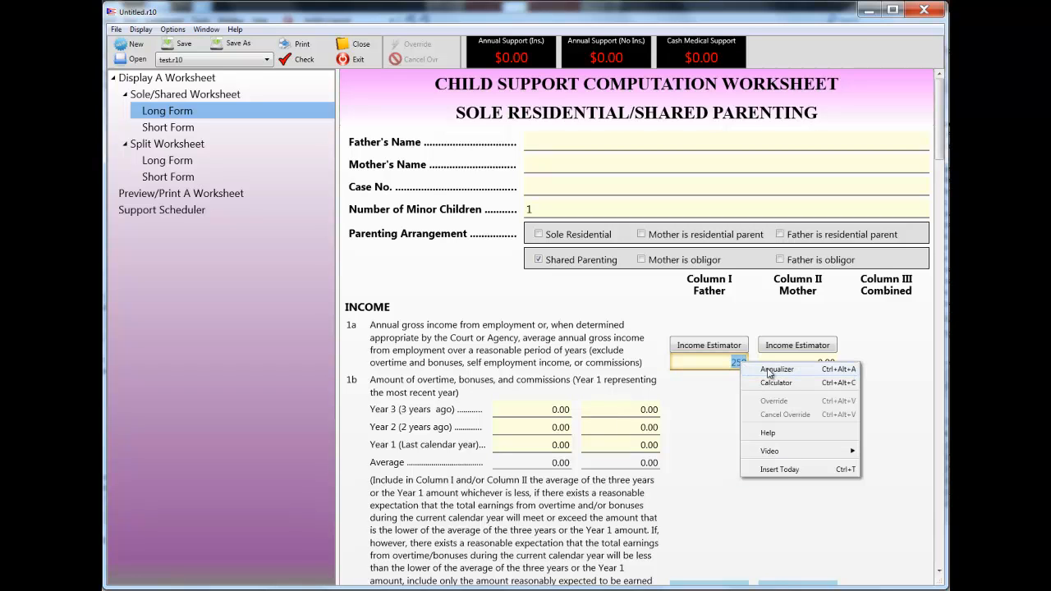
{"action": "left_click", "coordinate": [766, 370]}
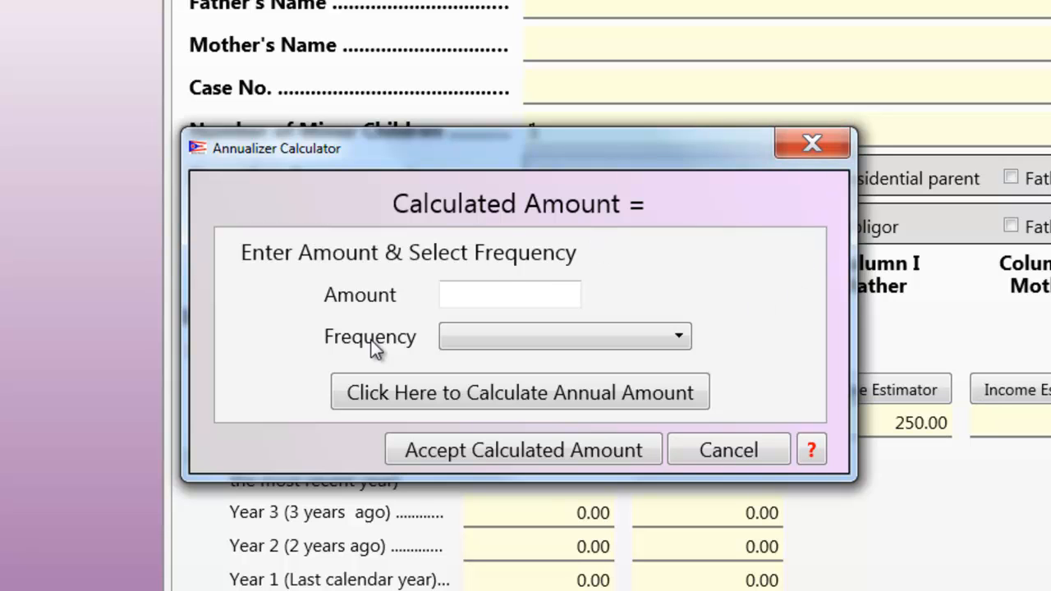
{"action": "left_click", "coordinate": [498, 290]}
{"action": "type", "text": "250"}
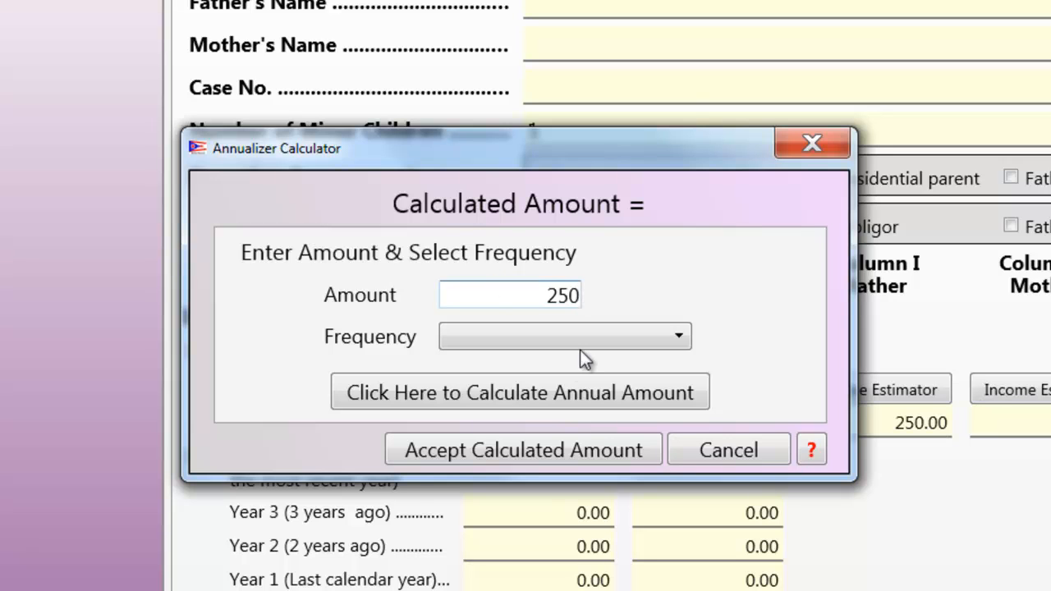
{"action": "left_click", "coordinate": [683, 339]}
{"action": "left_click", "coordinate": [483, 451]}
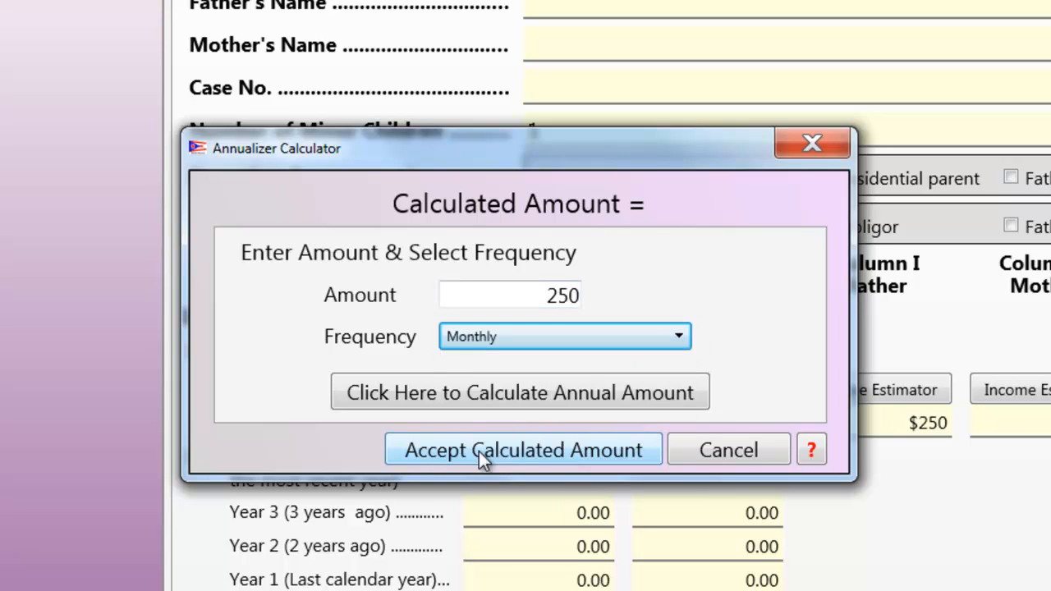
{"action": "left_click", "coordinate": [464, 396]}
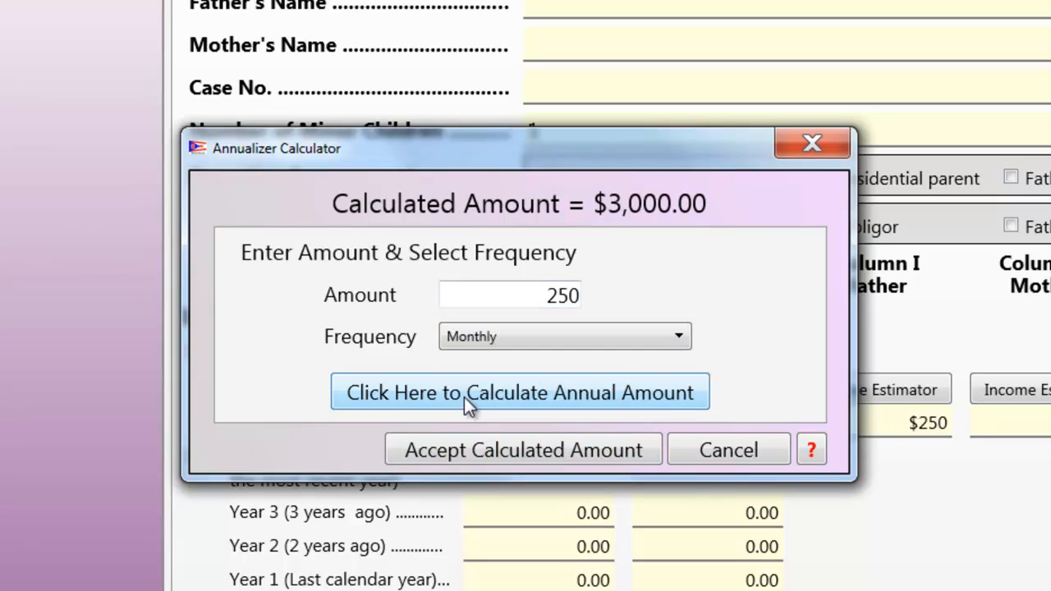
{"action": "left_click", "coordinate": [497, 451]}
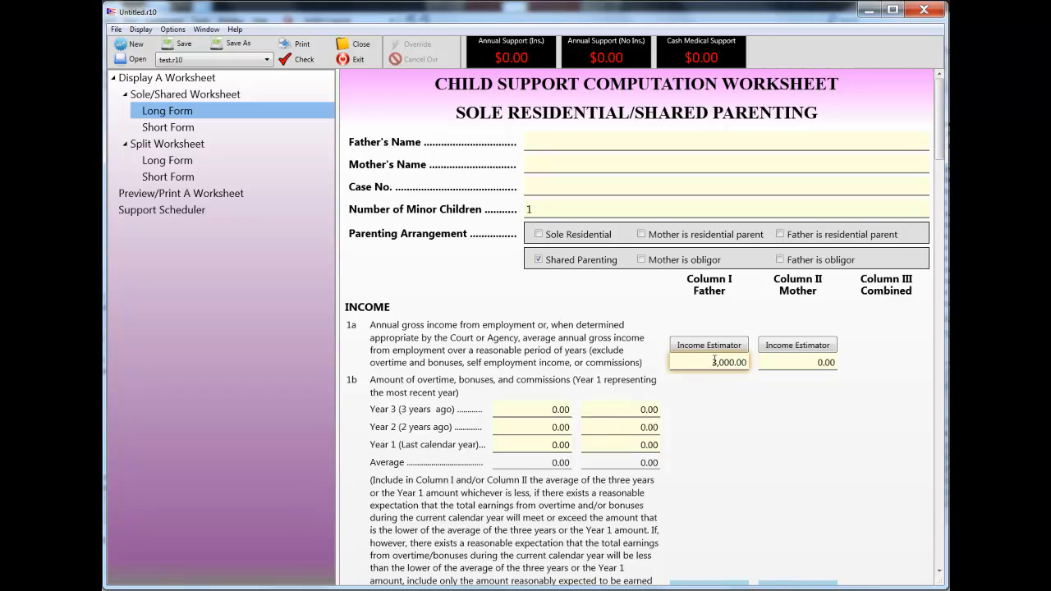
- Examine the father's line 19 child care expense and tax credit settings, leaving them unchanged
{"action": "scroll", "coordinate": [706, 357], "scroll_direction": "down", "scroll_amount": 10}
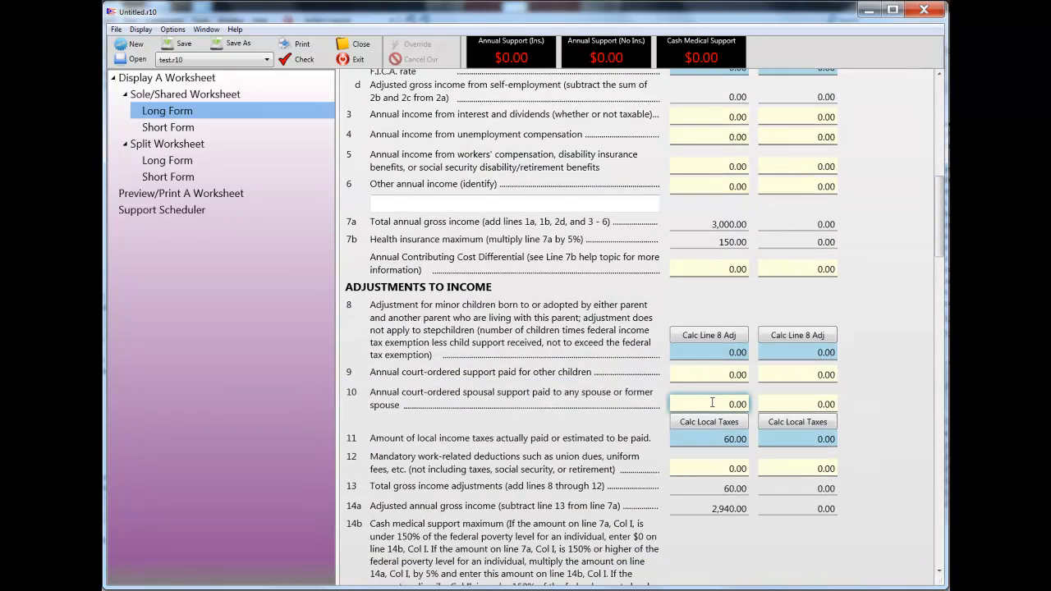
{"action": "scroll", "coordinate": [711, 403], "scroll_direction": "down", "scroll_amount": 3}
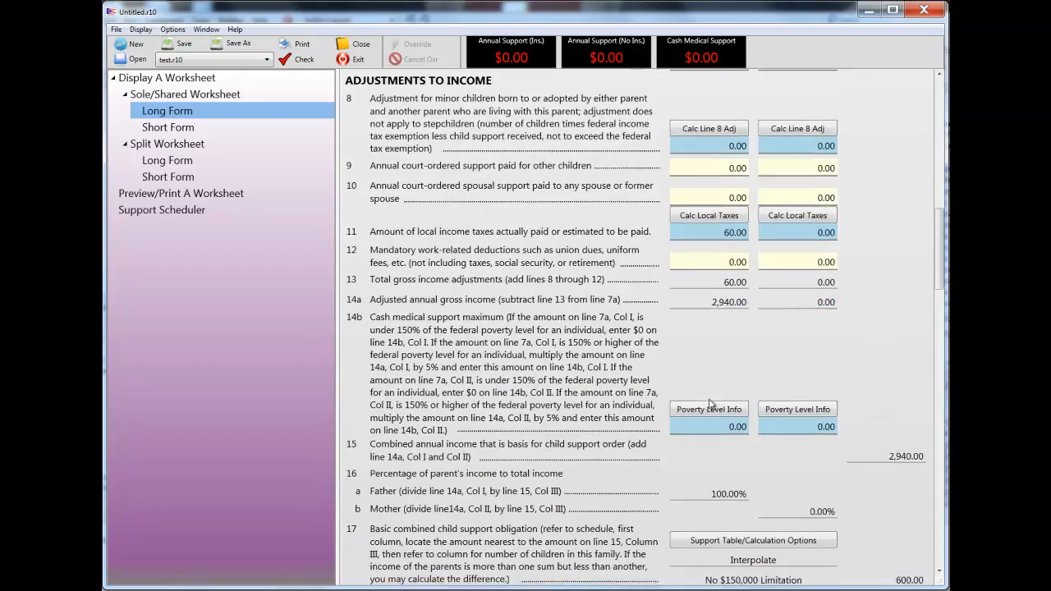
{"action": "scroll", "coordinate": [710, 403], "scroll_direction": "down", "scroll_amount": 4}
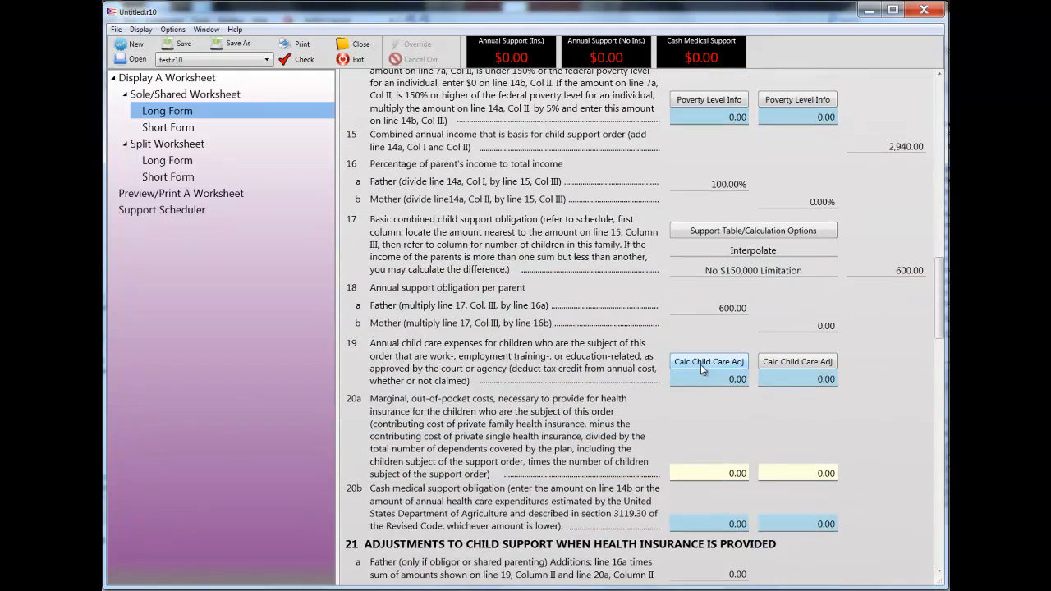
{"action": "left_click", "coordinate": [700, 364]}
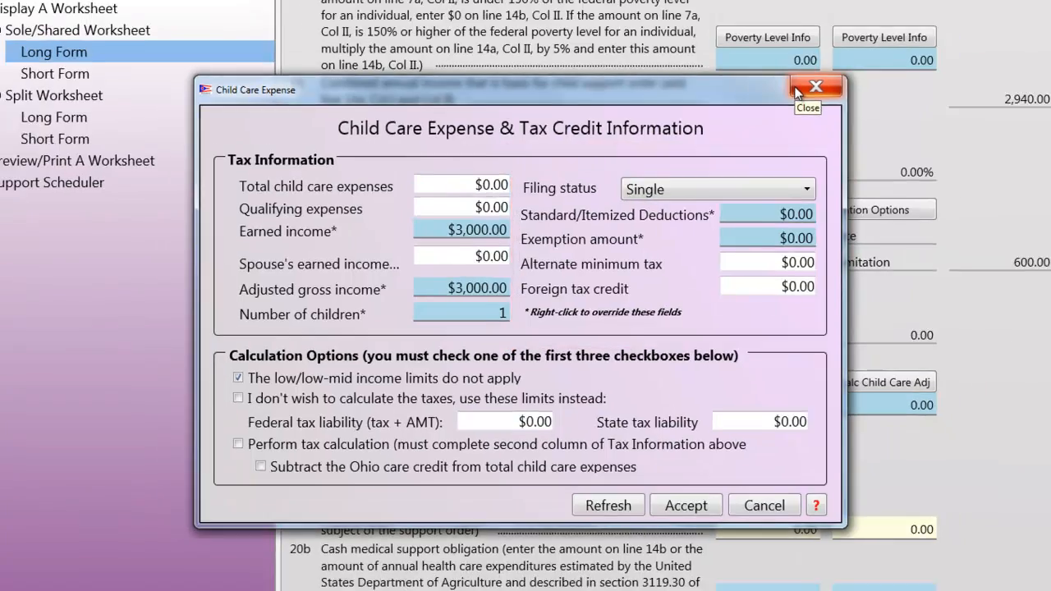
{"action": "left_click", "coordinate": [821, 69]}
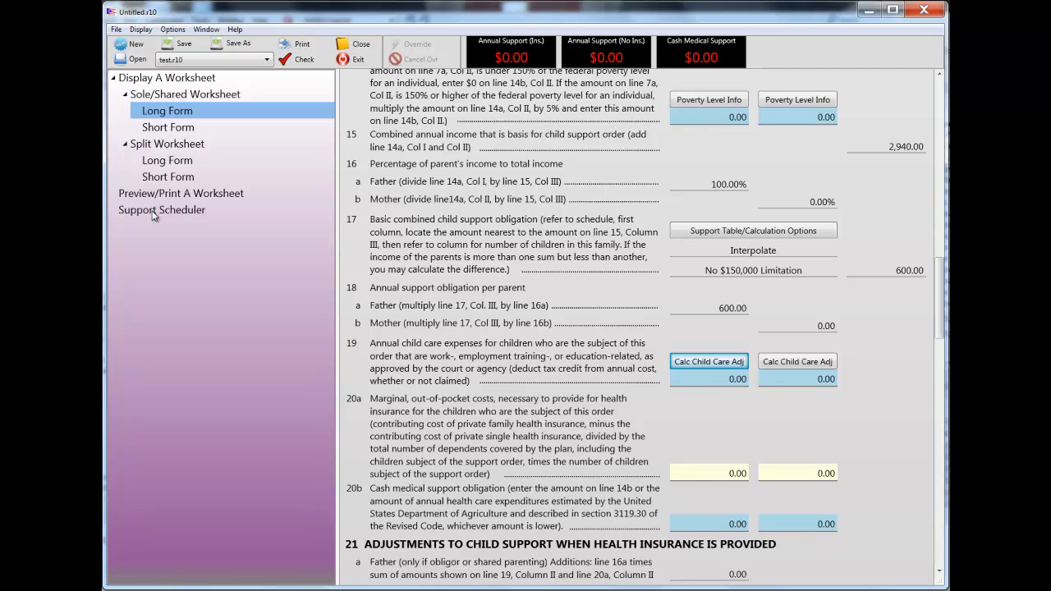
- Bring up the Support Scheduler and clear its entire table of payments
{"action": "left_click", "coordinate": [151, 211]}
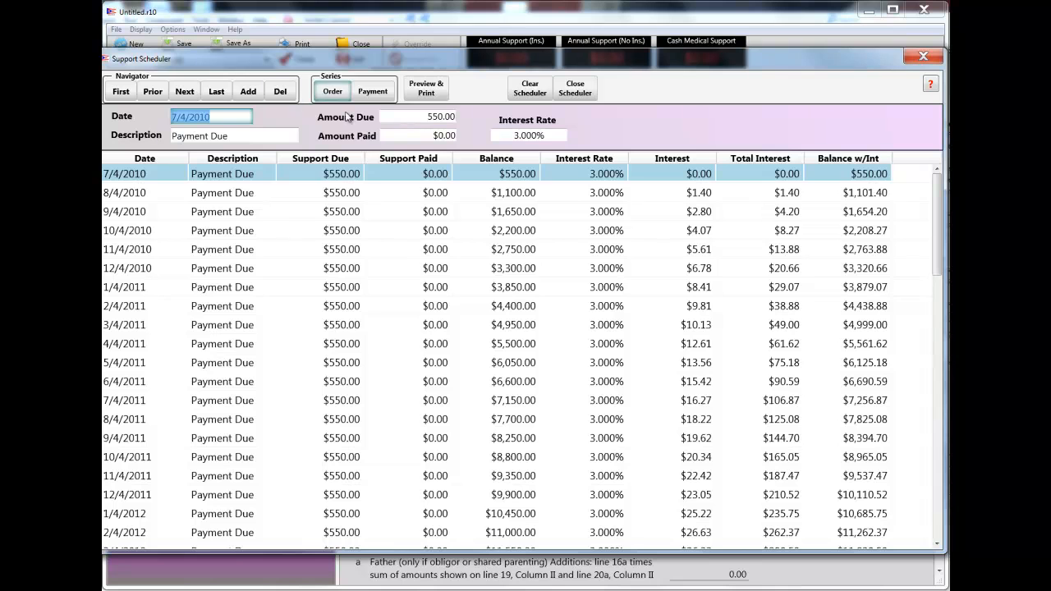
{"action": "left_click", "coordinate": [512, 88]}
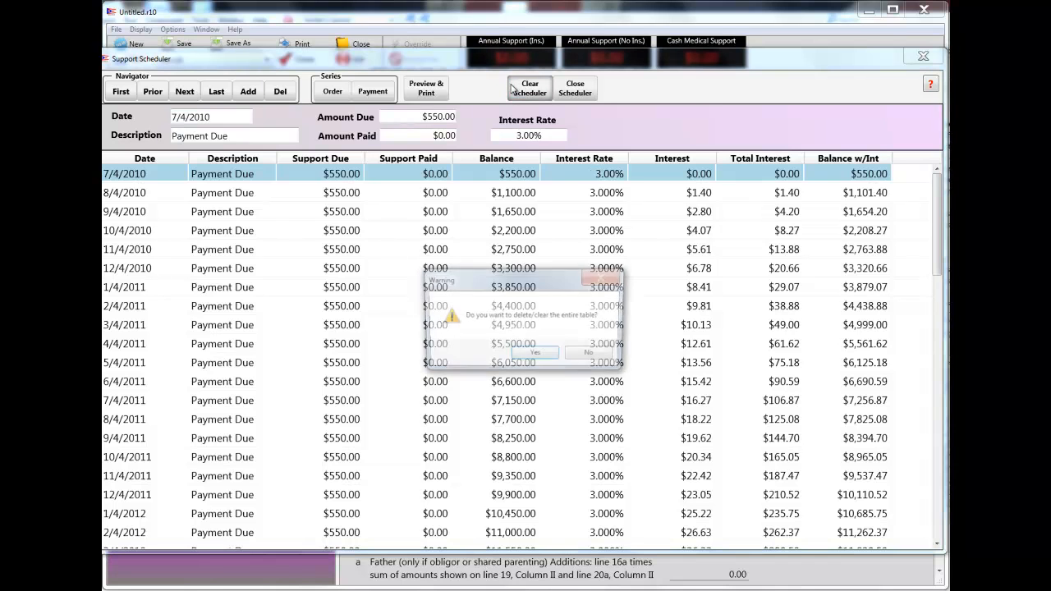
{"action": "left_click", "coordinate": [534, 355]}
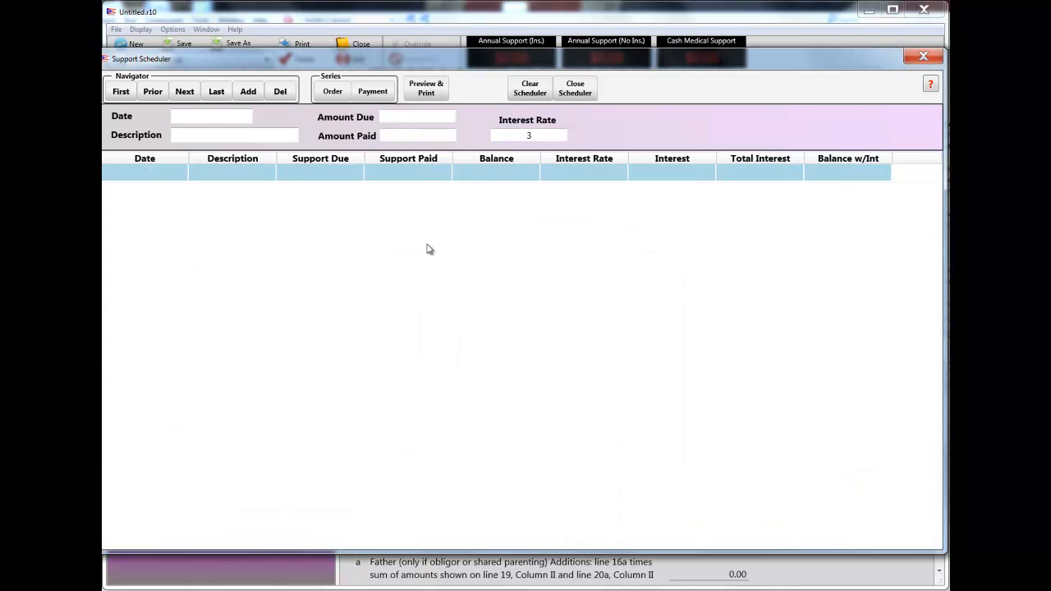
- Add a monthly order series described as Support due, with an amount of 550 and a starting date of 7/4/2010
{"action": "left_click", "coordinate": [333, 92]}
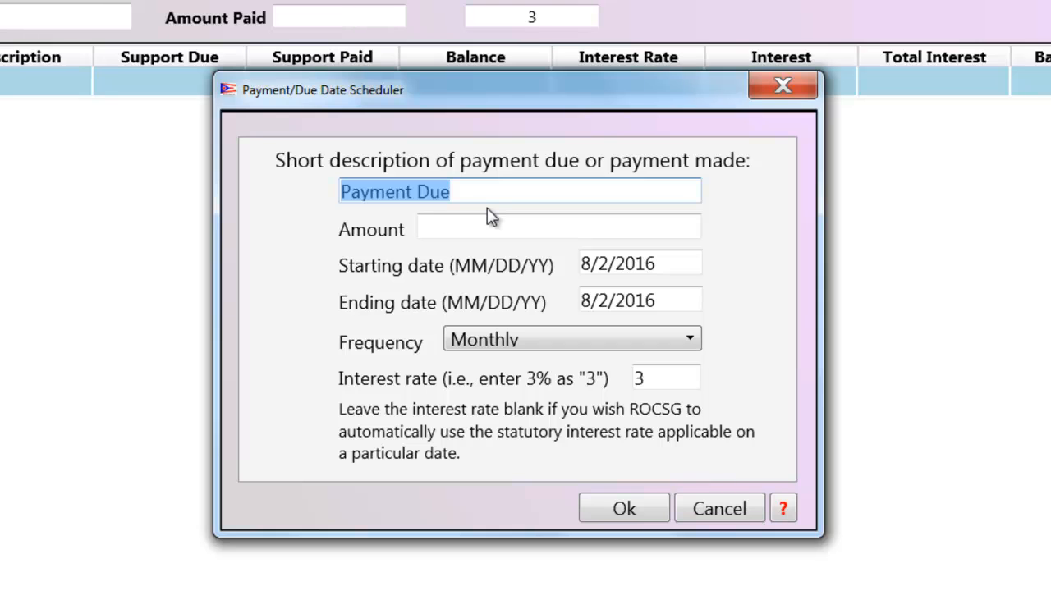
{"action": "type", "text": "Support"}
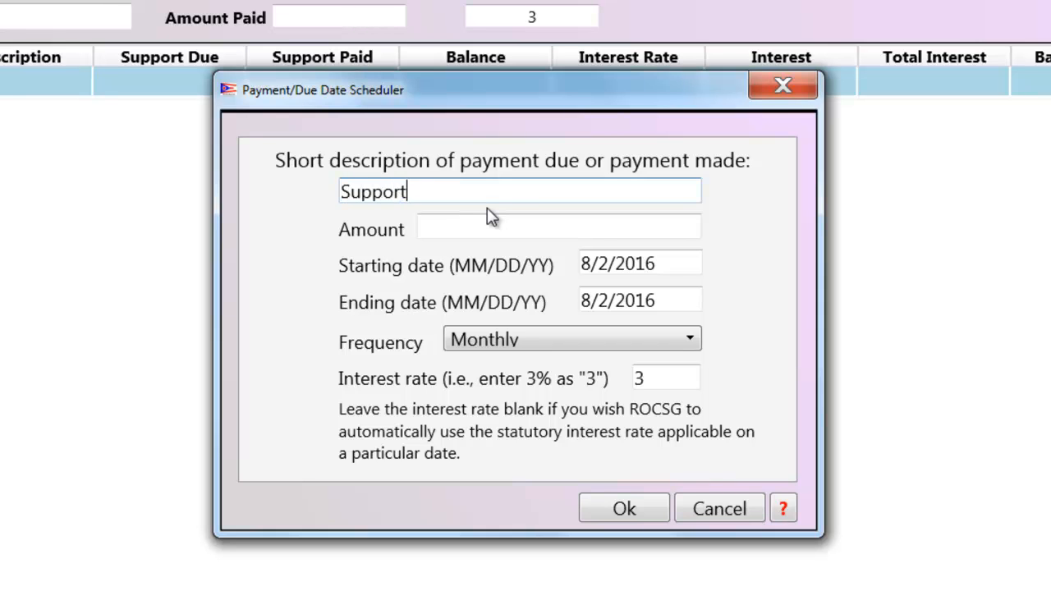
{"action": "type", "text": " due"}
{"action": "key", "text": "Tab"}
{"action": "type", "text": "55"}
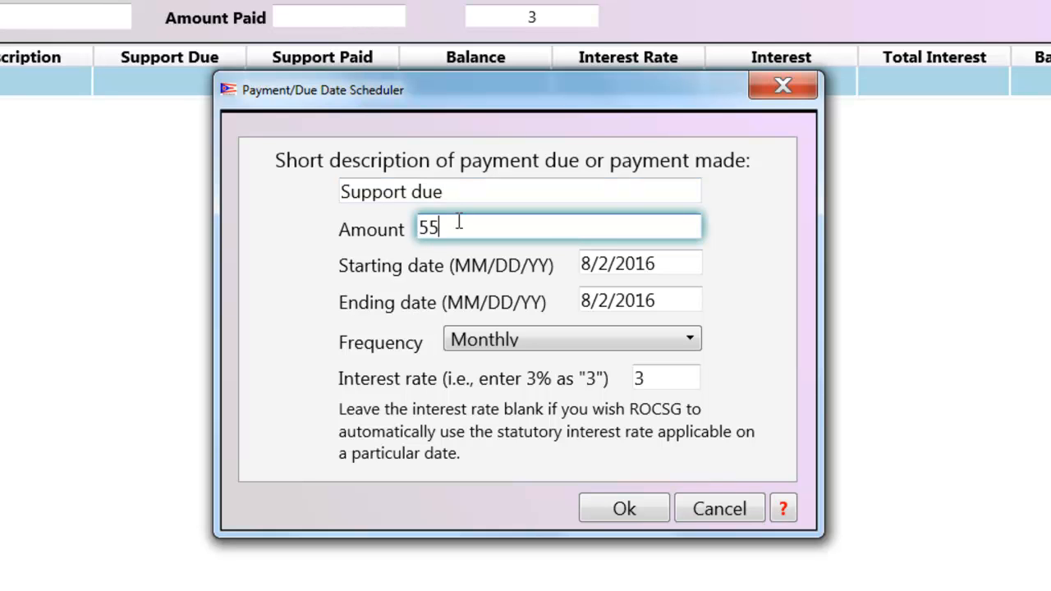
{"action": "type", "text": "0"}
{"action": "left_click", "coordinate": [596, 265]}
{"action": "left_click_drag", "start_coordinate": [585, 264], "coordinate": [665, 265]}
{"action": "type", "text": "7"}
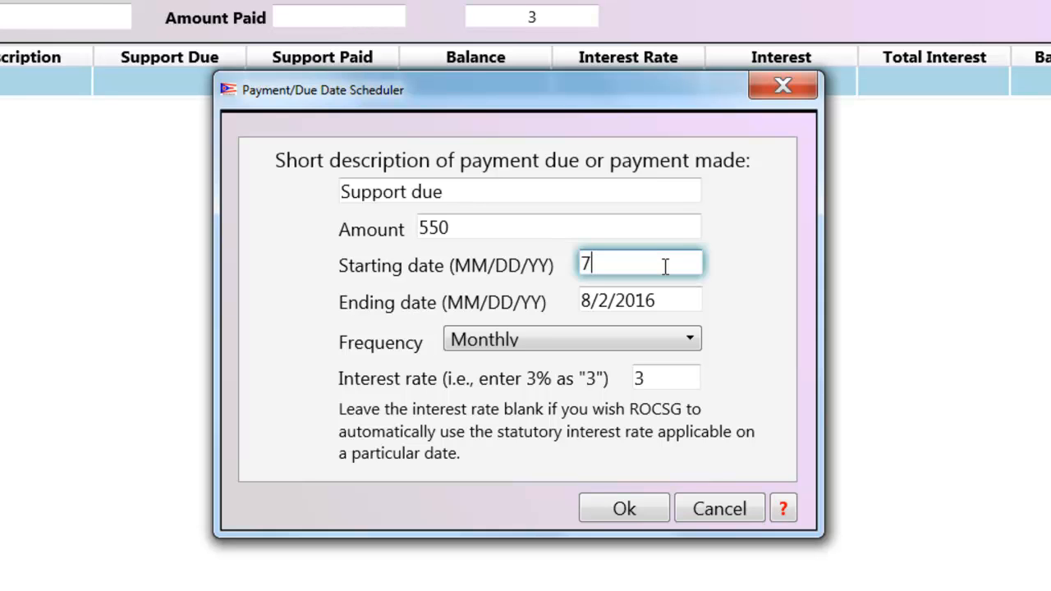
{"action": "type", "text": "/4/2010"}
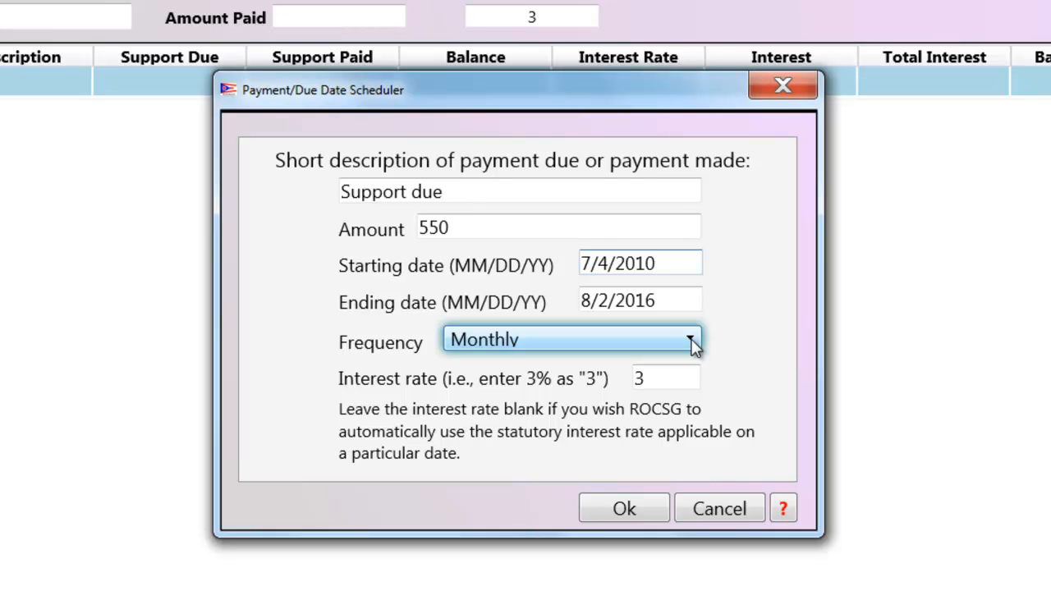
{"action": "left_click", "coordinate": [622, 510]}
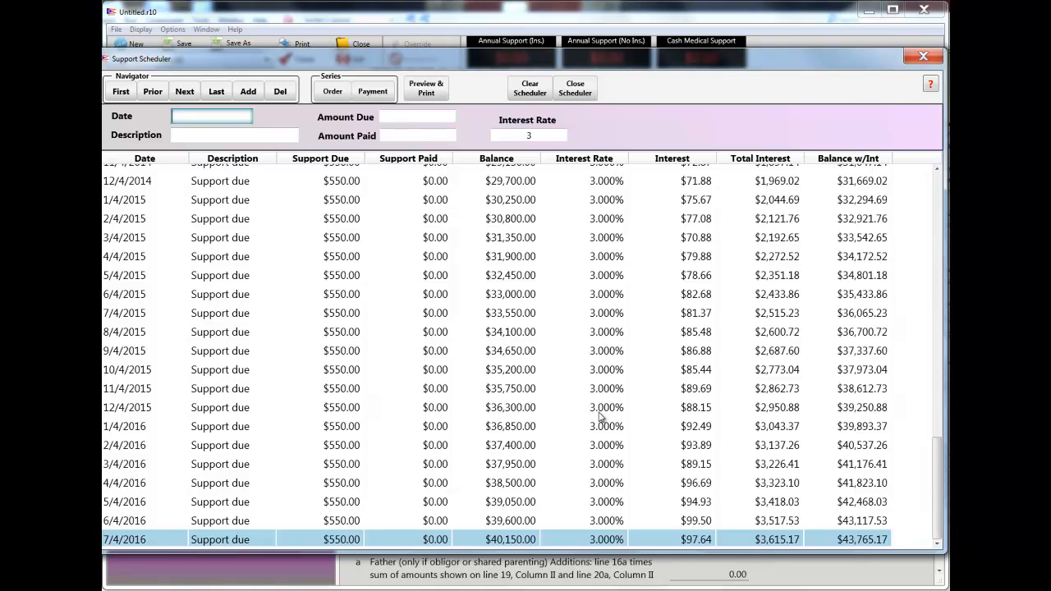
- Review the support schedule from its first entry, then close the scheduler and return to the worksheet's beginning
{"action": "left_click_drag", "start_coordinate": [937, 528], "coordinate": [918, 215]}
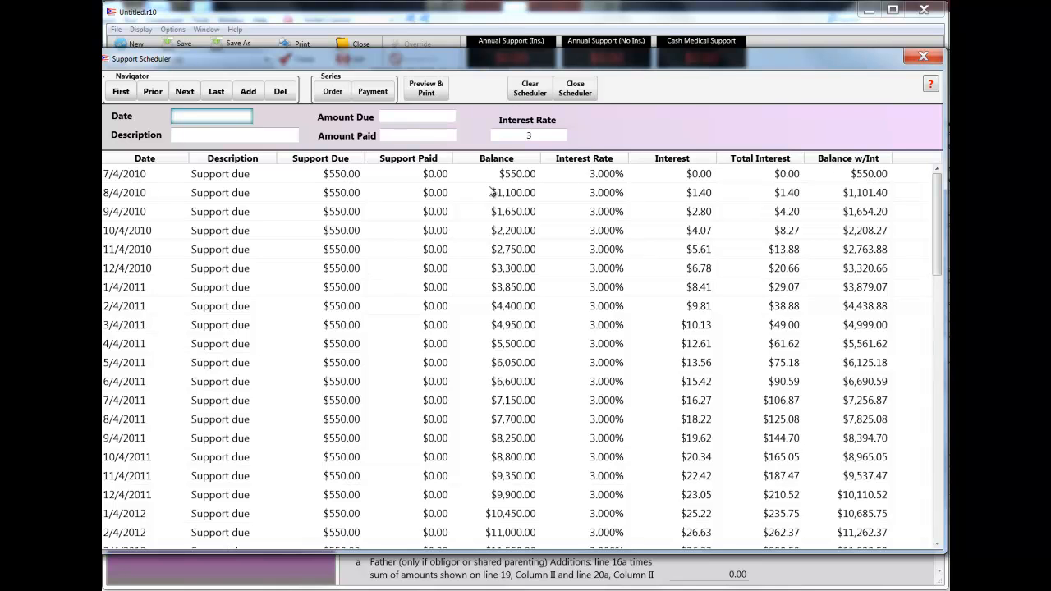
{"action": "left_click", "coordinate": [589, 95]}
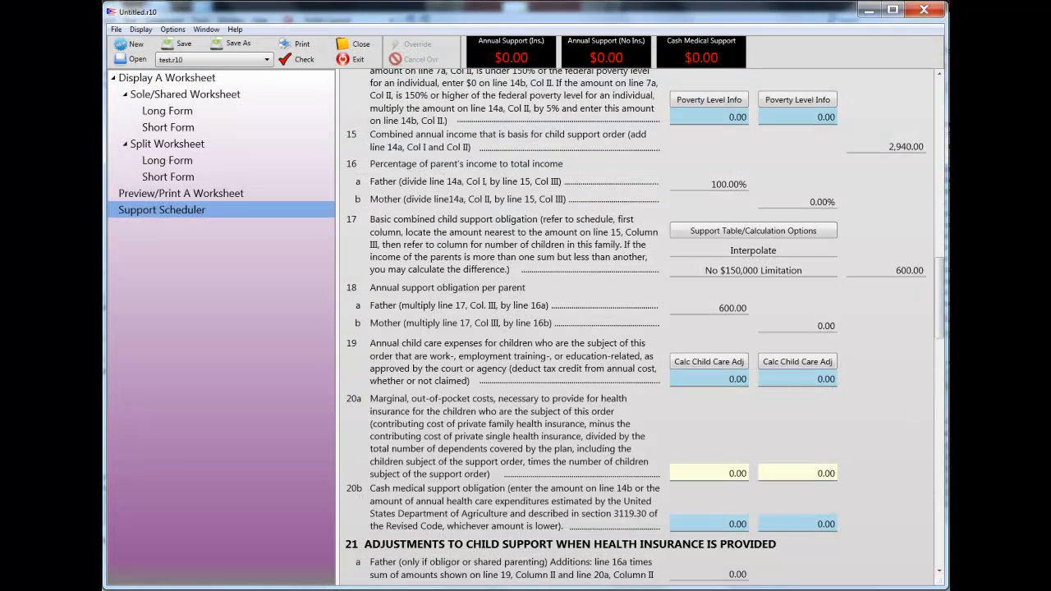
{"action": "left_click_drag", "start_coordinate": [942, 328], "coordinate": [939, 121]}
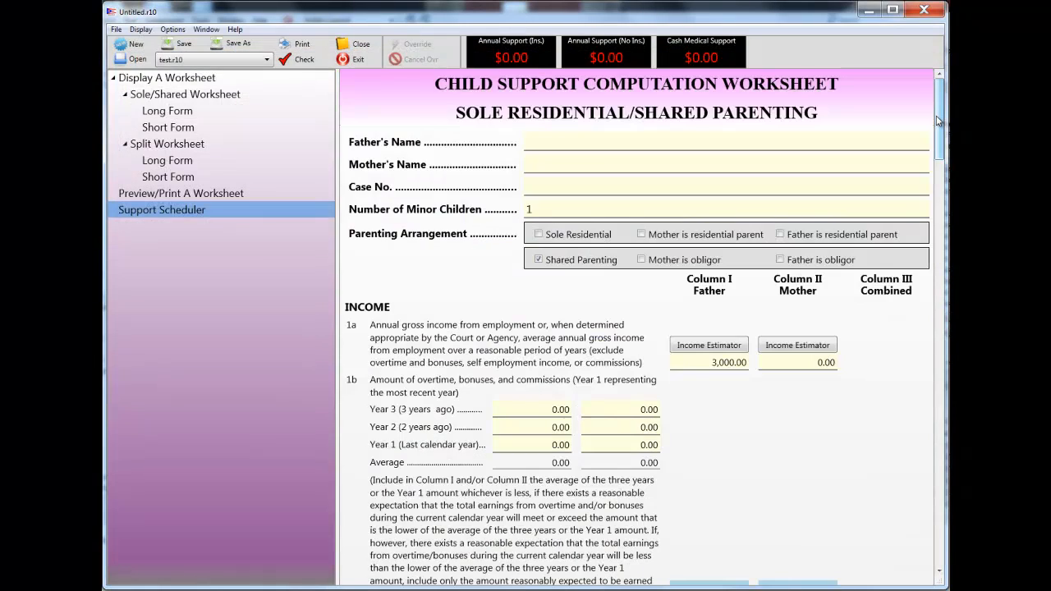